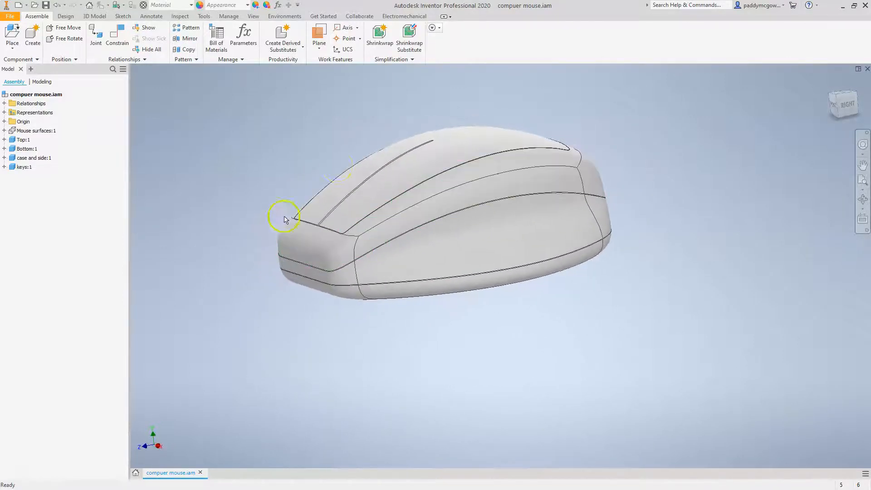
Step: Highlight the Top, keys, Bottom, and case and side components one at a time to examine each one's extent on the mouse
click(23, 141)
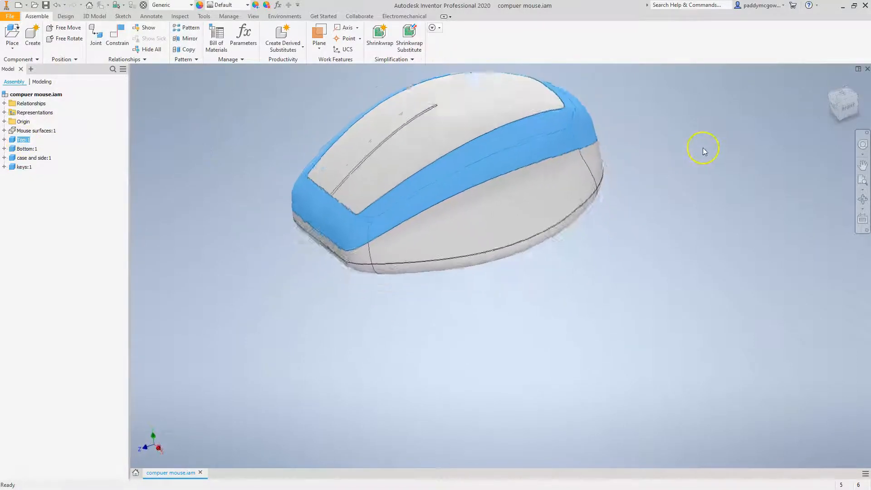
click(537, 150)
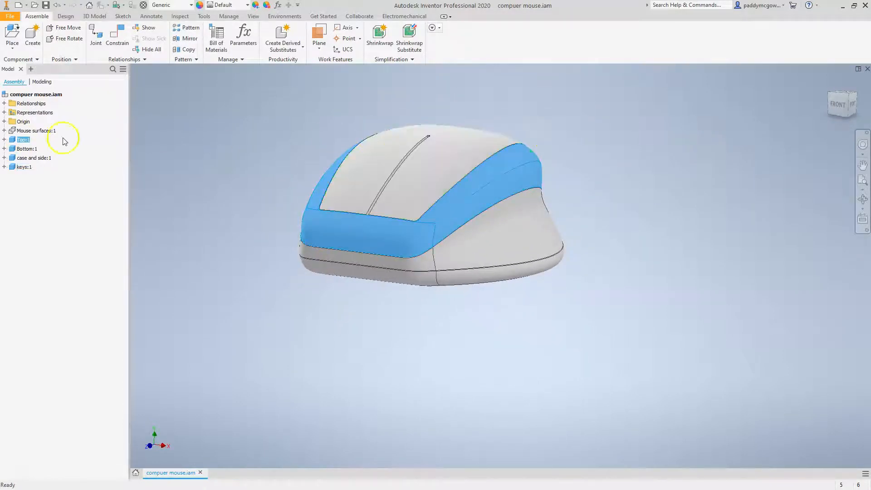
click(23, 167)
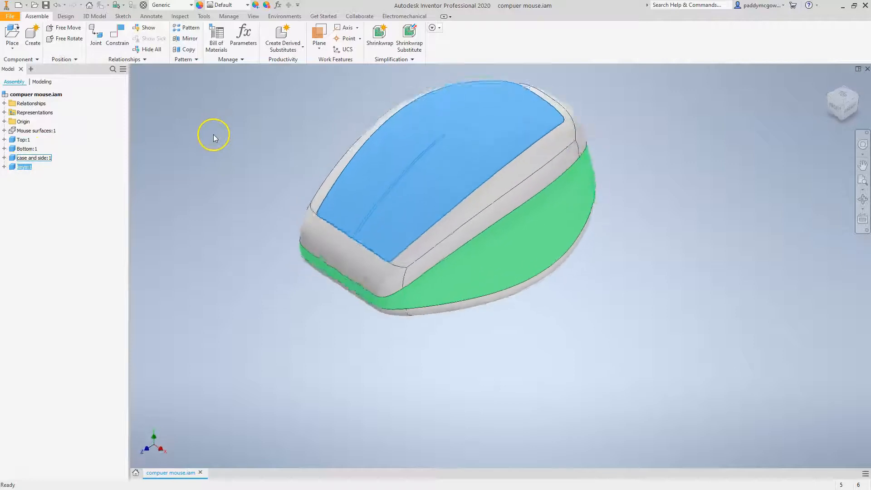
click(27, 148)
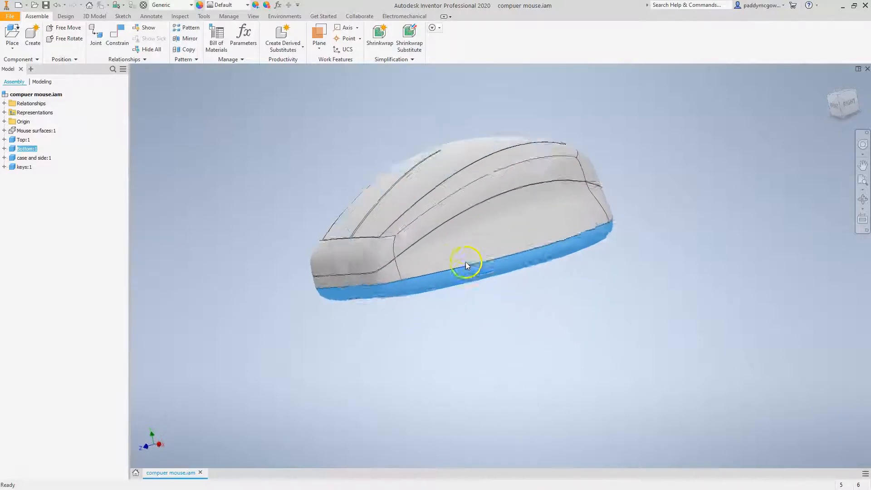
click(32, 157)
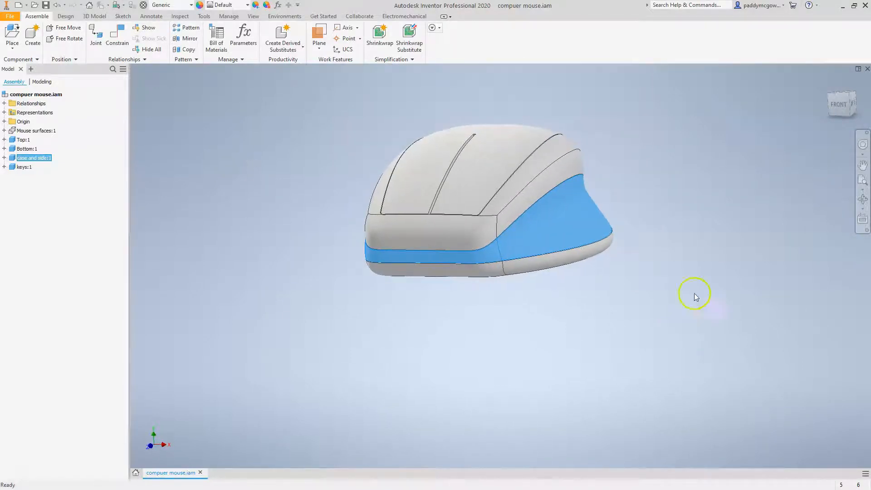
click(587, 184)
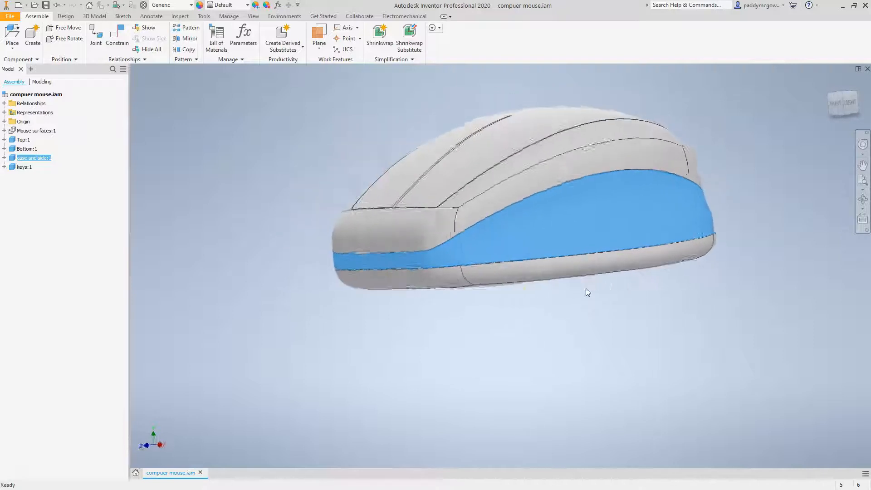
click(487, 255)
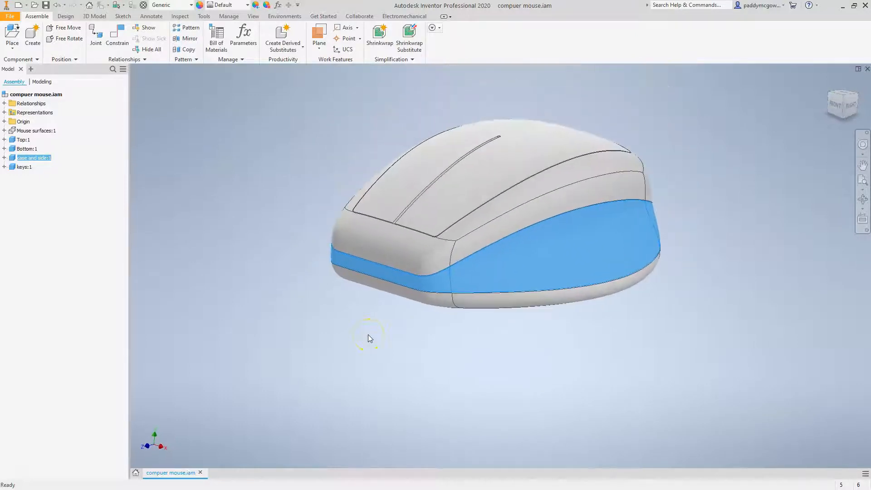
click(369, 337)
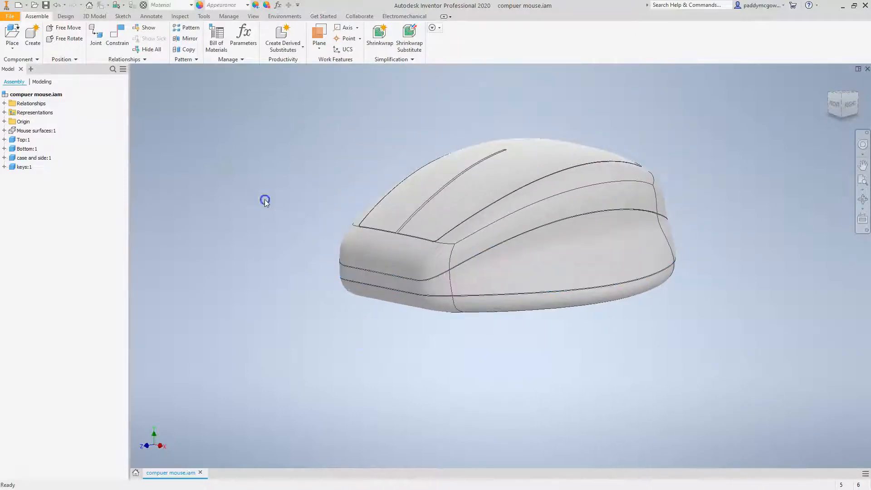
Step: Apply a half section view through the assembly's YZ origin plane and examine the mouse's shelled interior
click(251, 17)
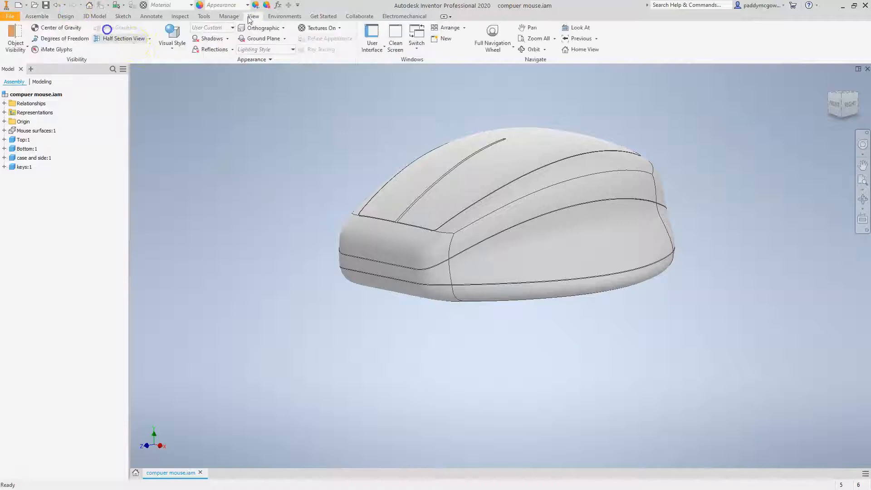
click(150, 40)
click(128, 38)
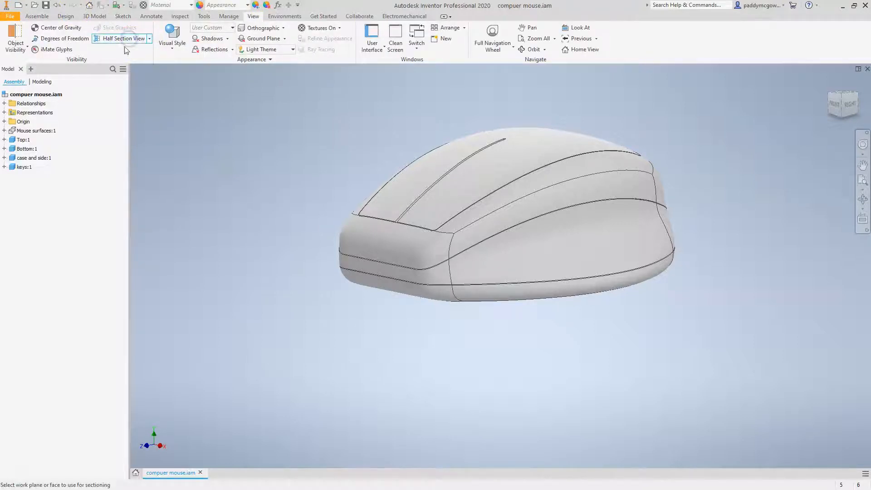
click(4, 122)
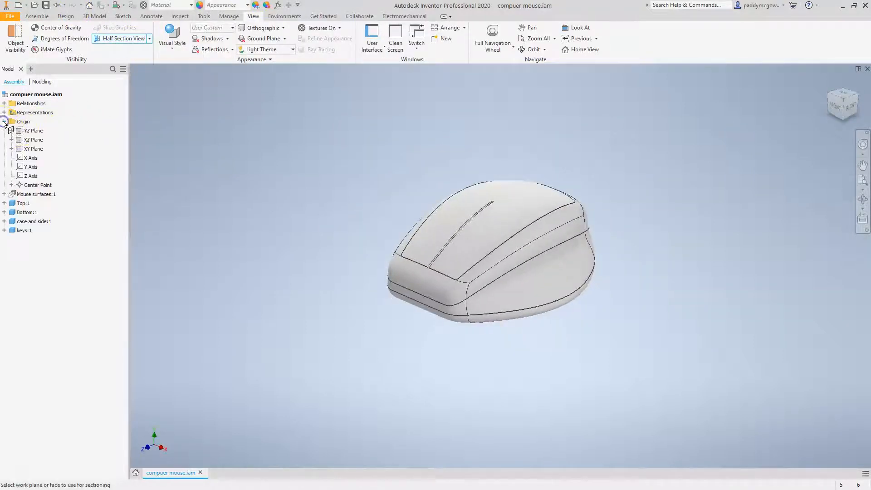
click(28, 131)
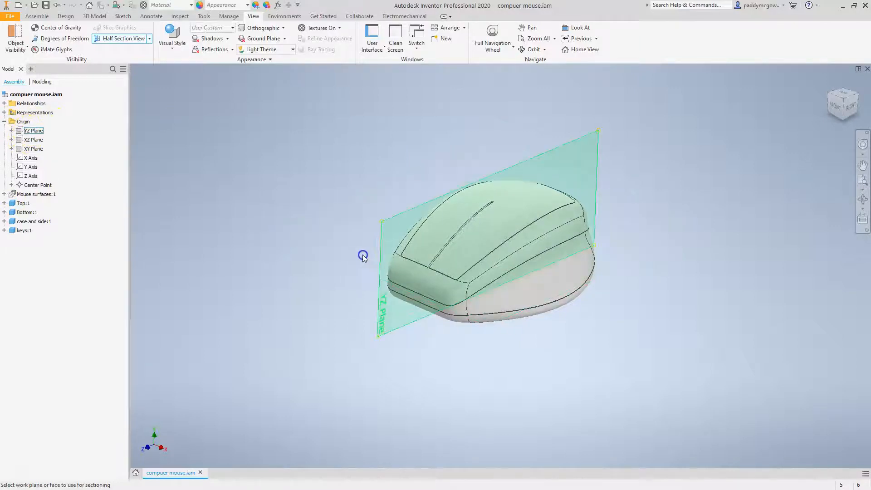
click(533, 269)
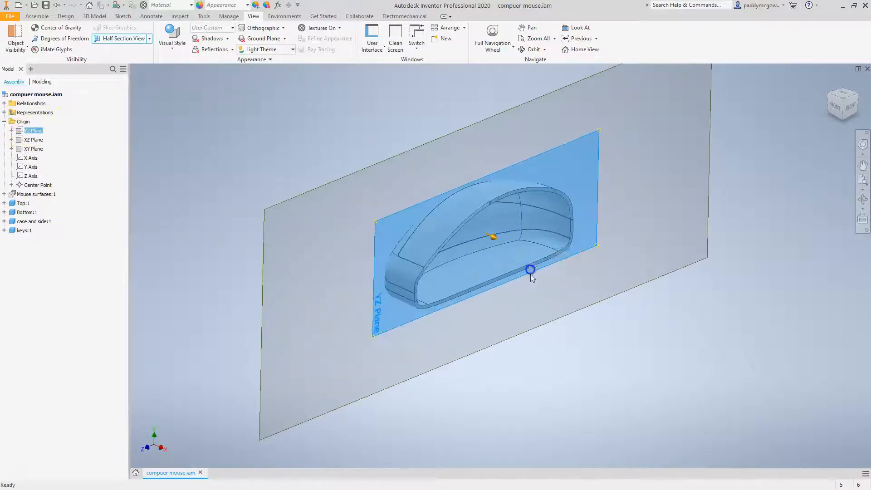
scroll(591, 227, down, 5)
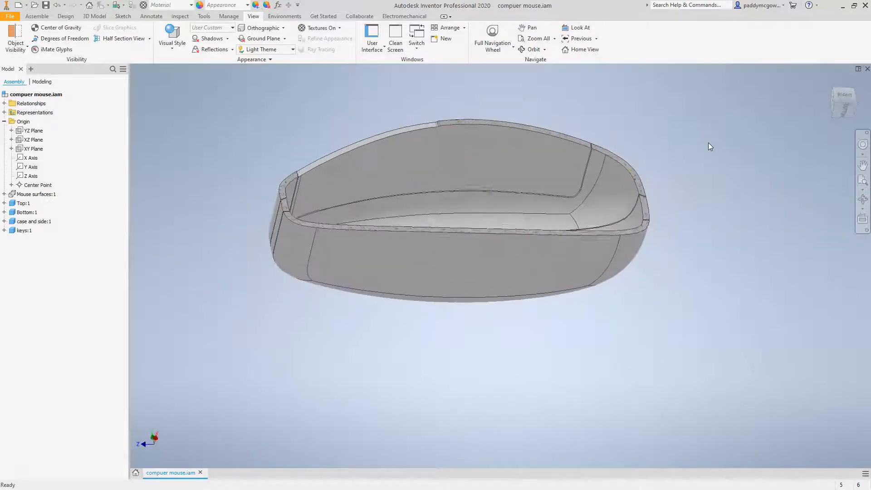
click(379, 258)
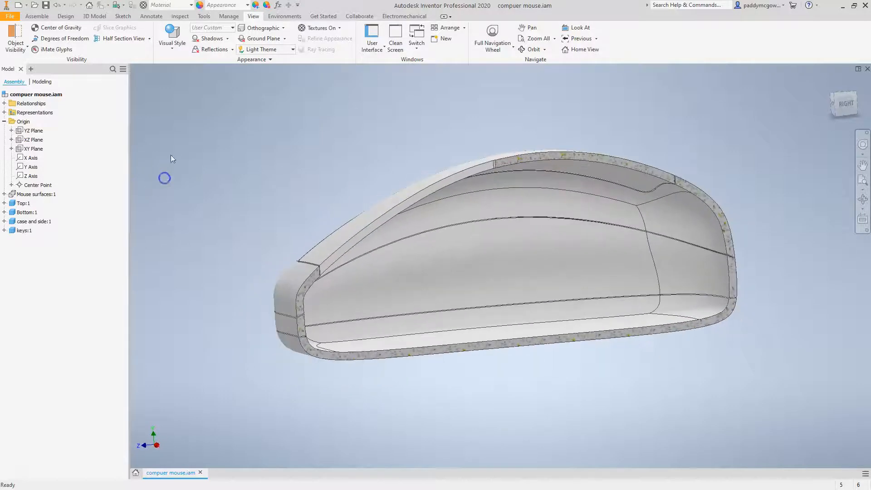
click(150, 40)
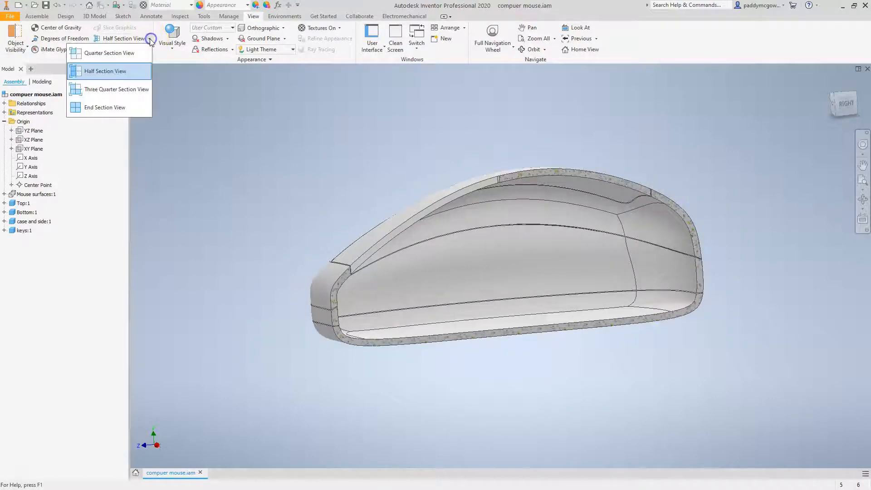
click(119, 53)
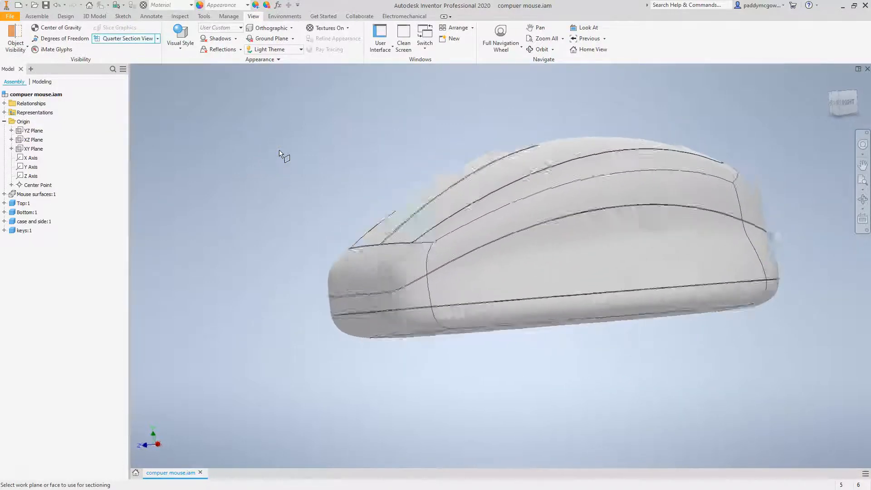
click(260, 150)
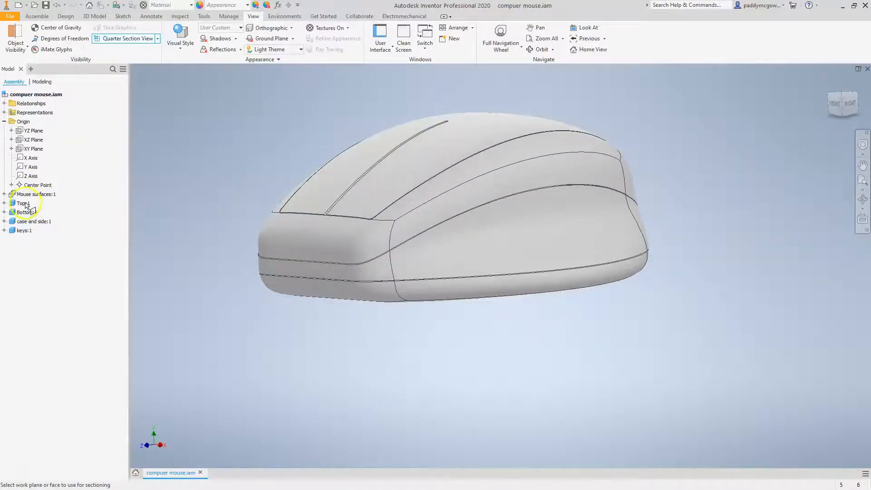
click(193, 190)
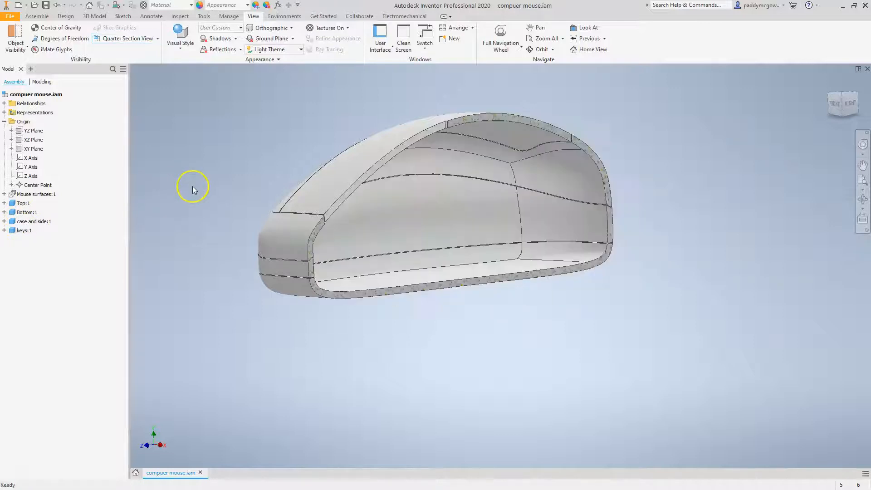
Step: Collapse the assembly's Origin folder and end the section view
click(6, 121)
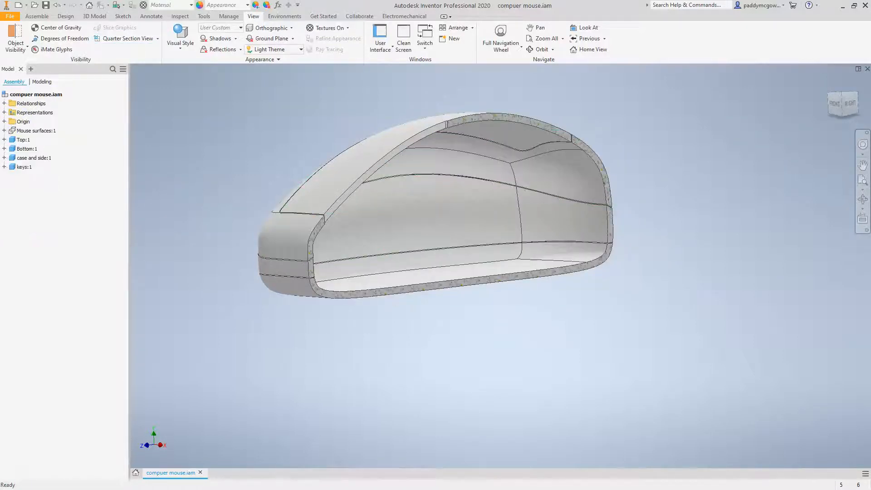
click(34, 158)
click(215, 140)
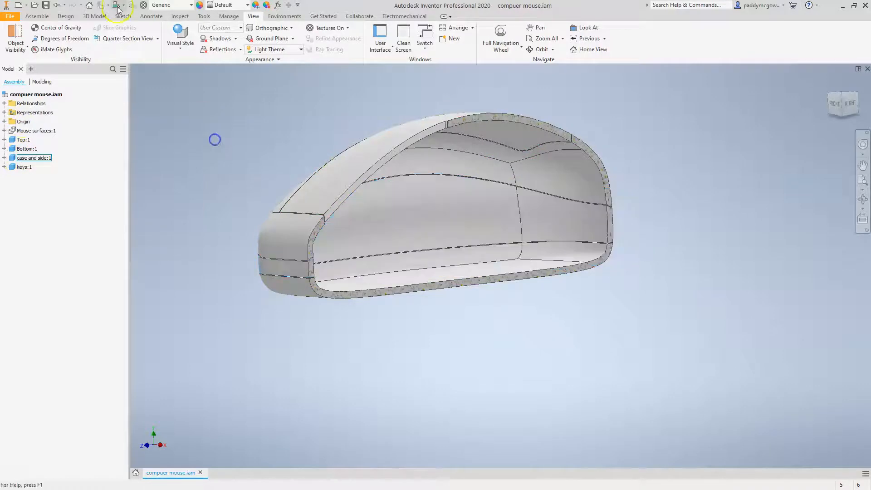
click(154, 37)
click(132, 107)
Step: Highlight the Bottom and the case and side components to examine the gaps between the mouse's parts
click(20, 149)
click(30, 158)
shift+middle_drag(170, 189, 199, 211)
scroll(357, 262, down, 2)
click(338, 256)
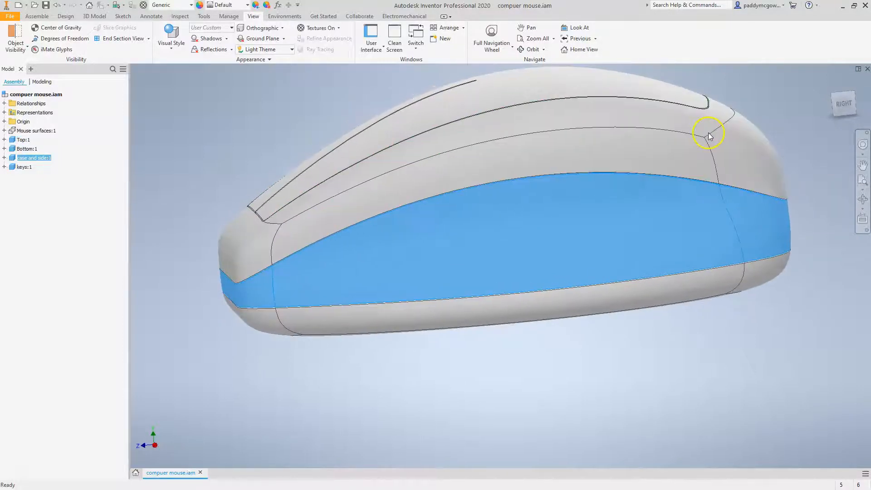
click(202, 200)
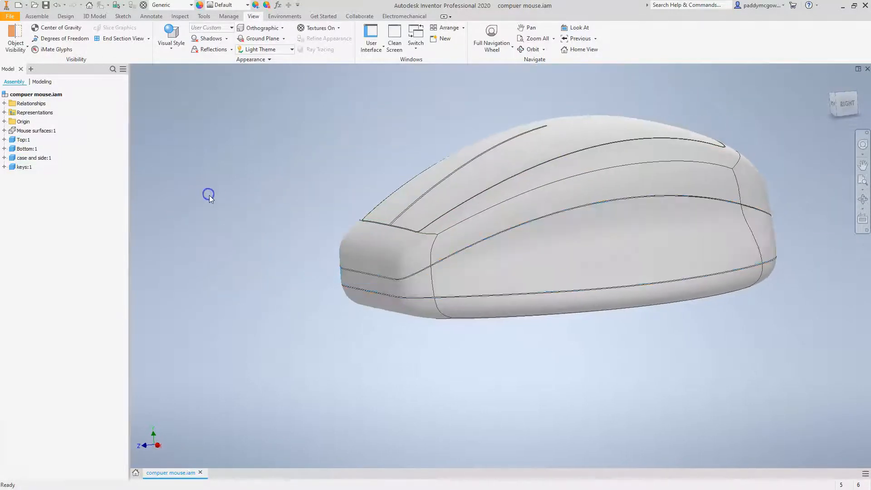
scroll(211, 195, down, 10)
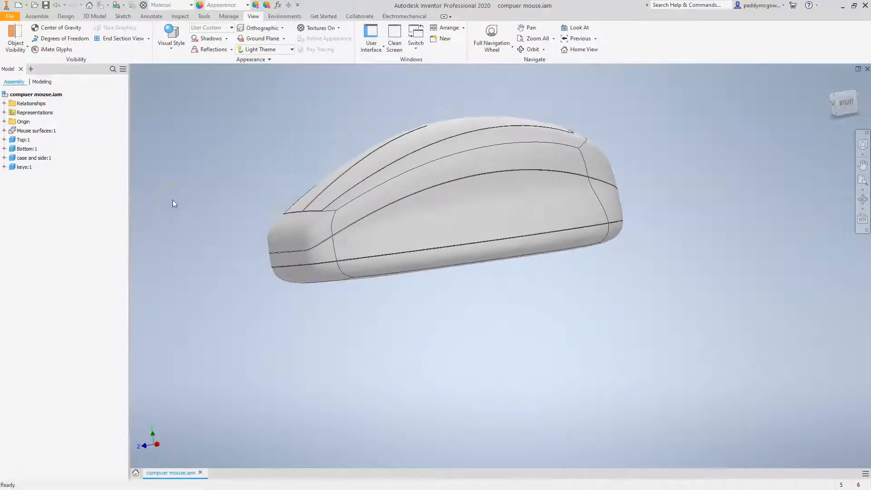
scroll(173, 200, up, 3)
scroll(179, 155, down, 2)
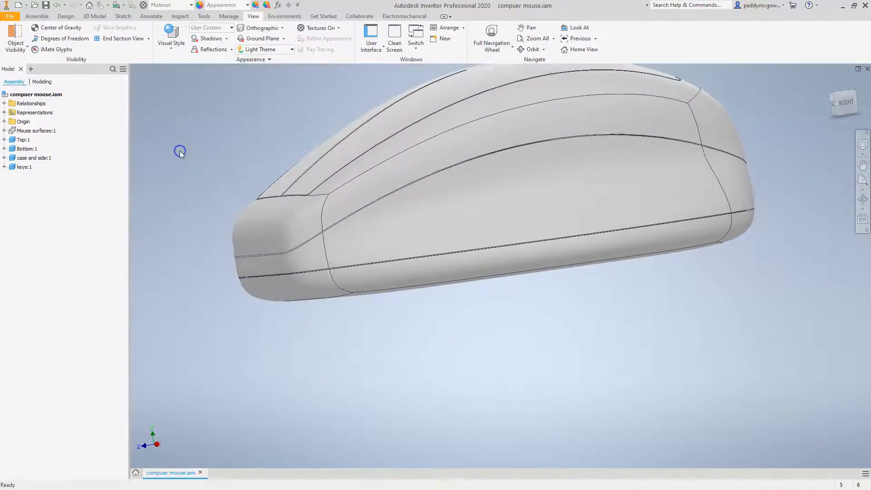
Step: Make the Mouse surfaces component visible in the assembly and open it in its own window
click(31, 130)
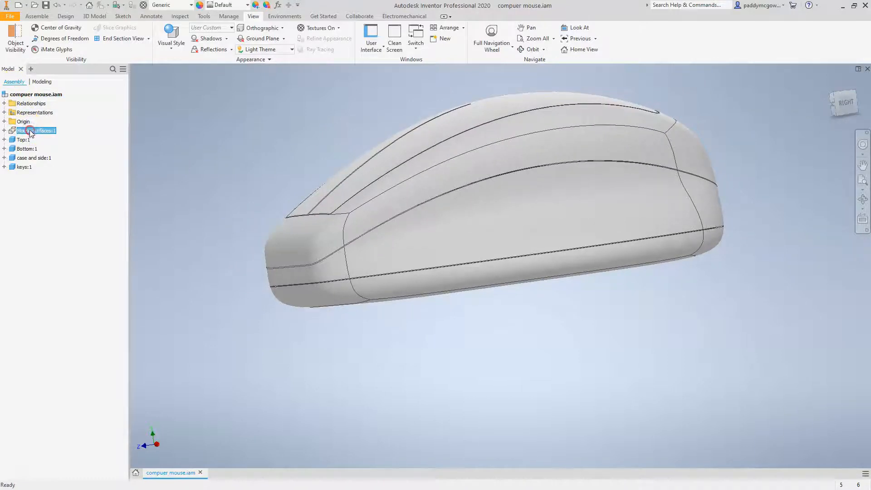
right_click(30, 131)
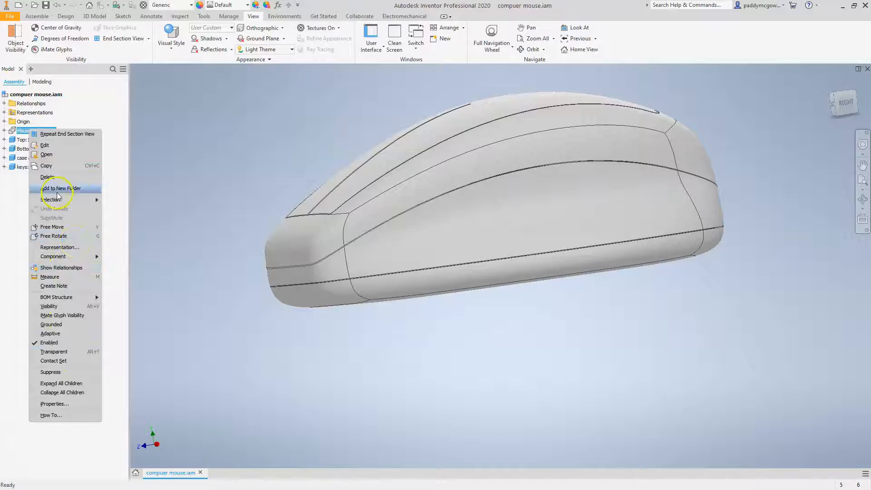
click(61, 307)
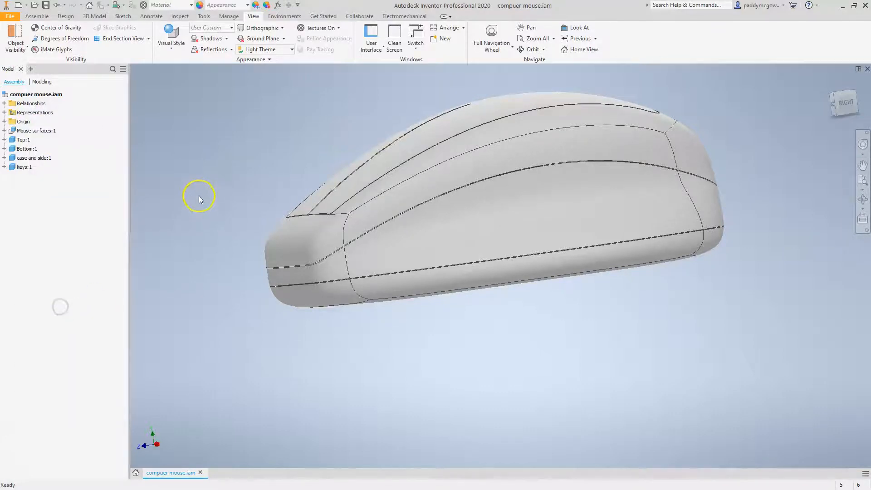
click(32, 130)
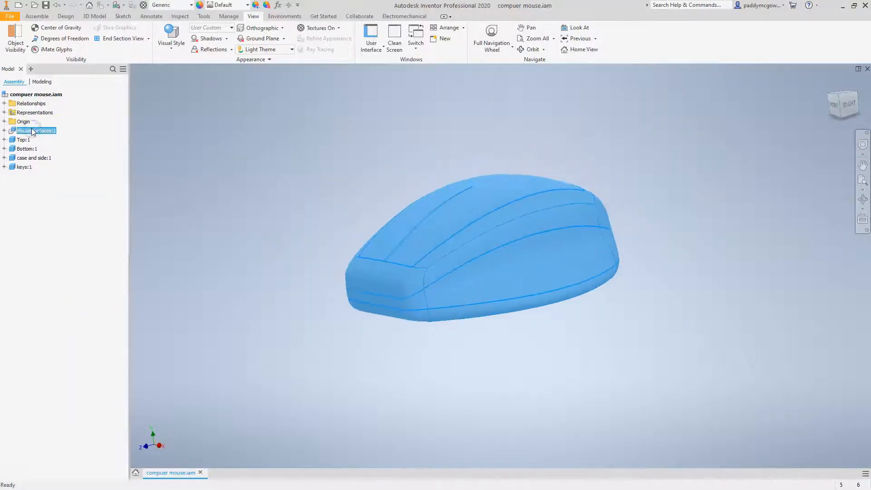
right_click(33, 131)
click(54, 154)
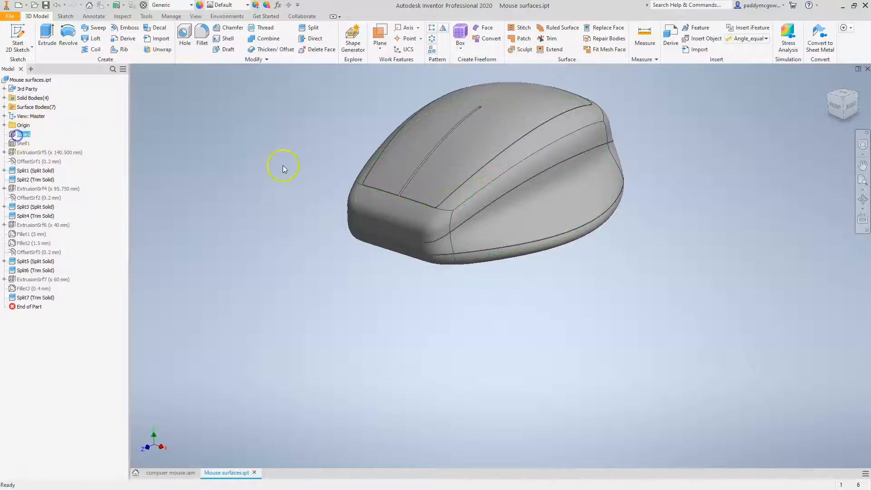
Step: Highlight Base1, show the ExtrusionSrf5 surface to examine where it crosses the mouse body, and hide it again
click(22, 136)
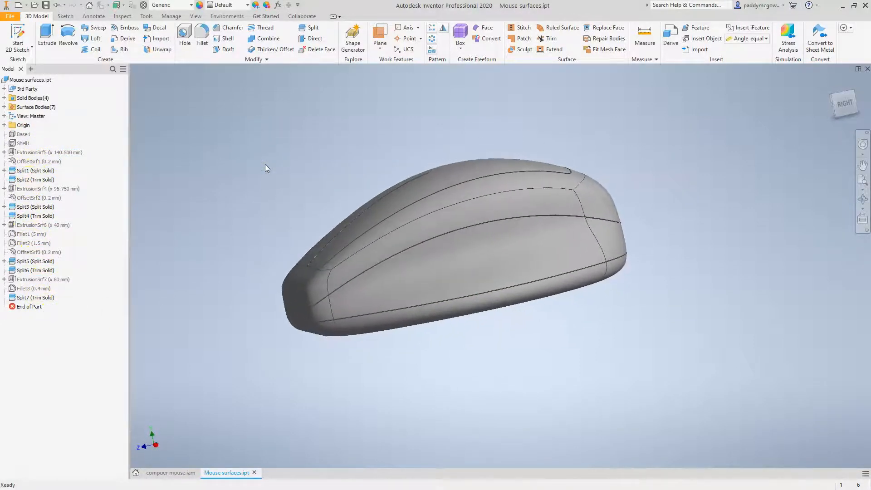
right_click(23, 154)
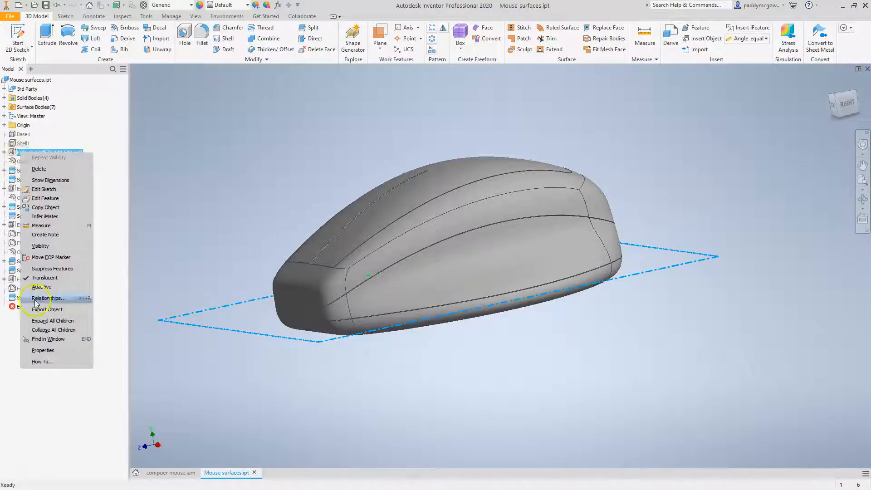
click(45, 249)
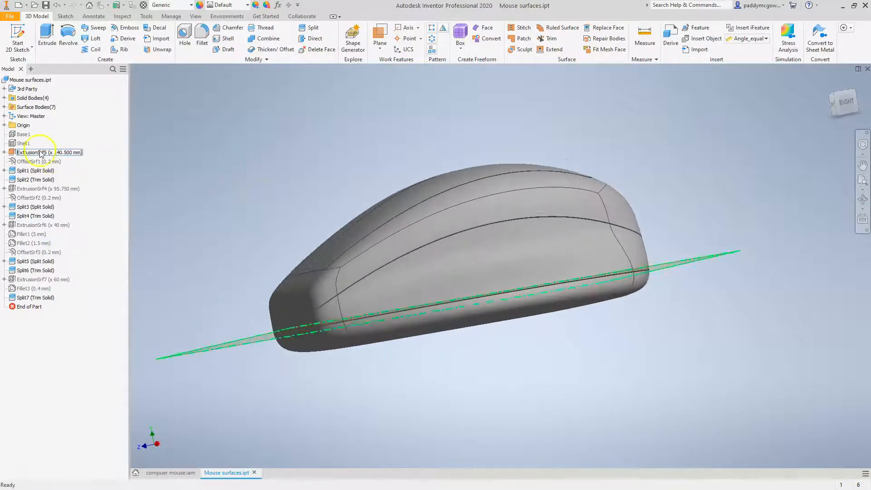
right_click(24, 154)
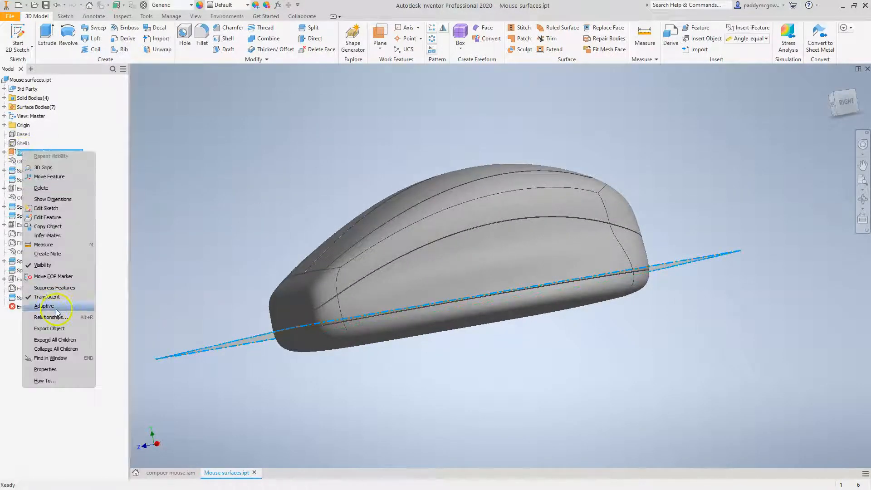
click(53, 265)
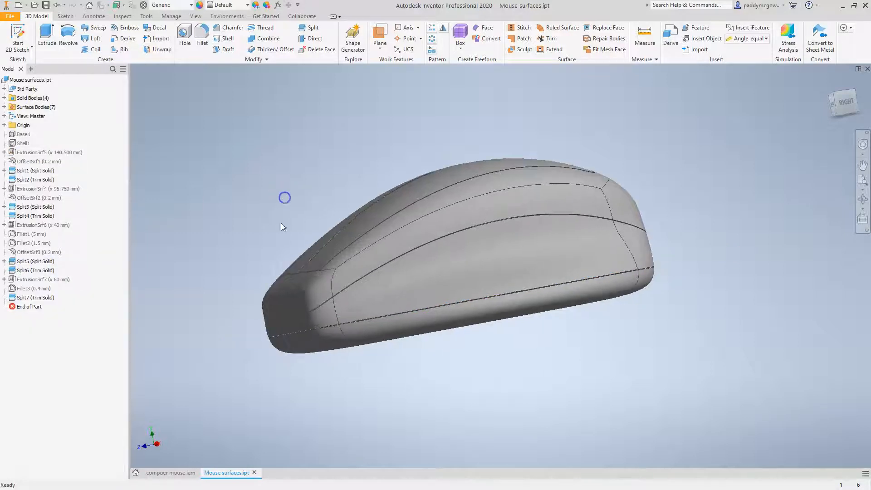
Step: Open the Top component from the mouse assembly in its own window and examine its derived link to Mouse surfaces.ipt
click(175, 473)
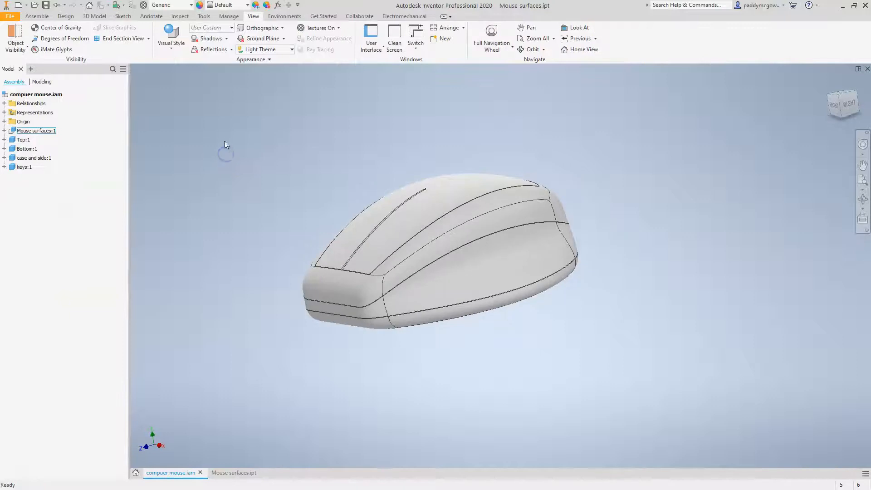
click(22, 141)
right_click(22, 141)
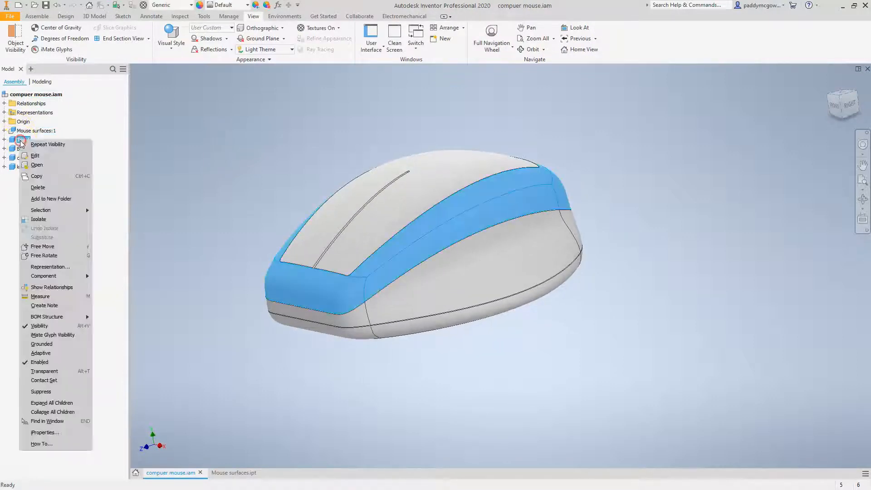
click(38, 166)
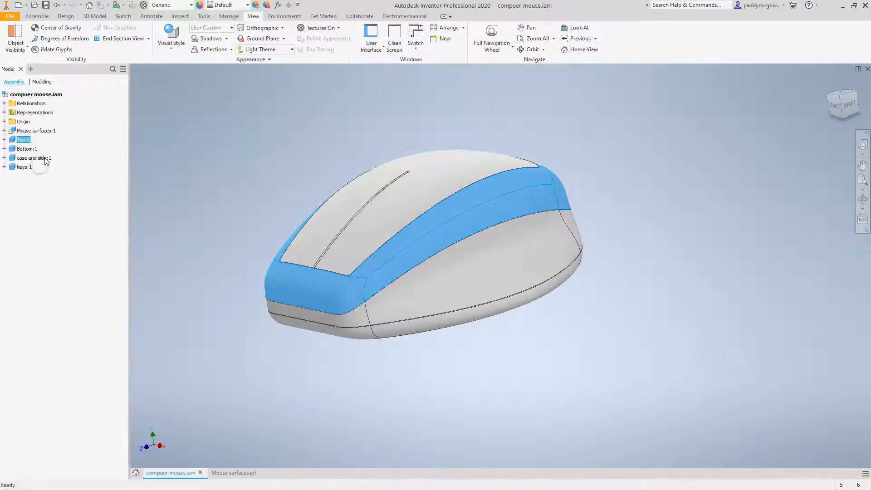
click(206, 214)
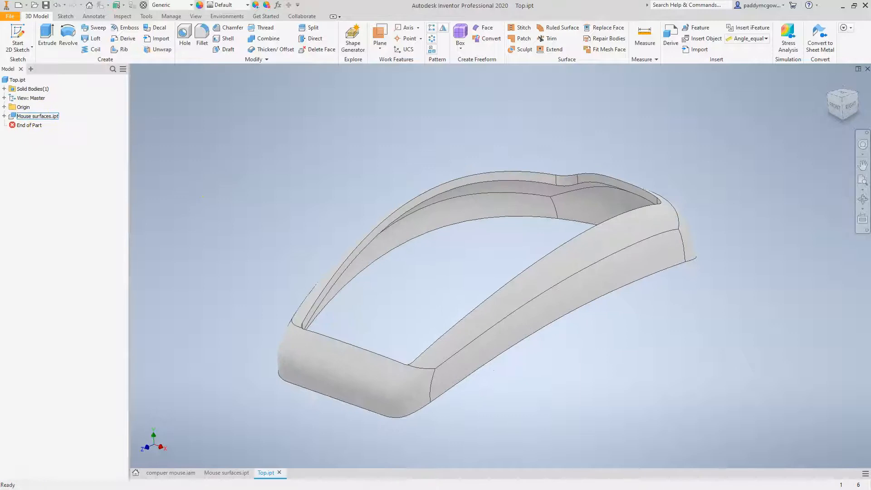
click(4, 117)
click(51, 126)
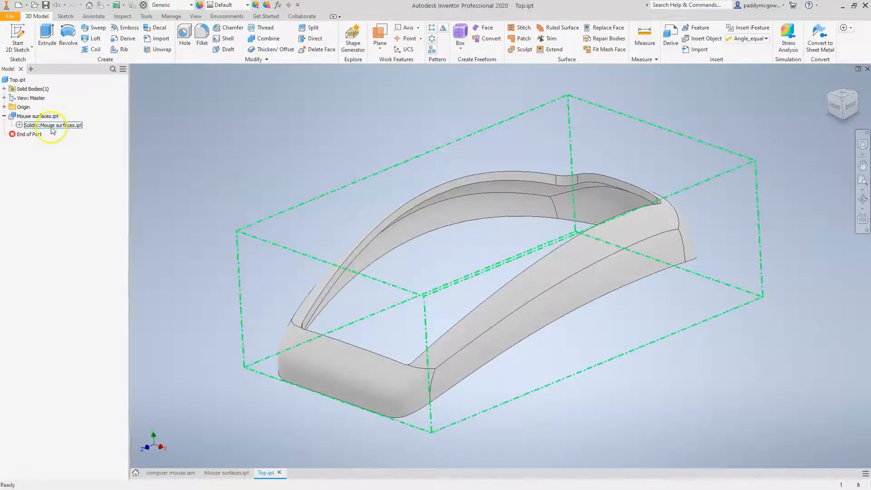
Step: Start deriving Mouse surfaces.ipt into the Top part, examine its list of solid bodies, and cancel the derive
click(328, 120)
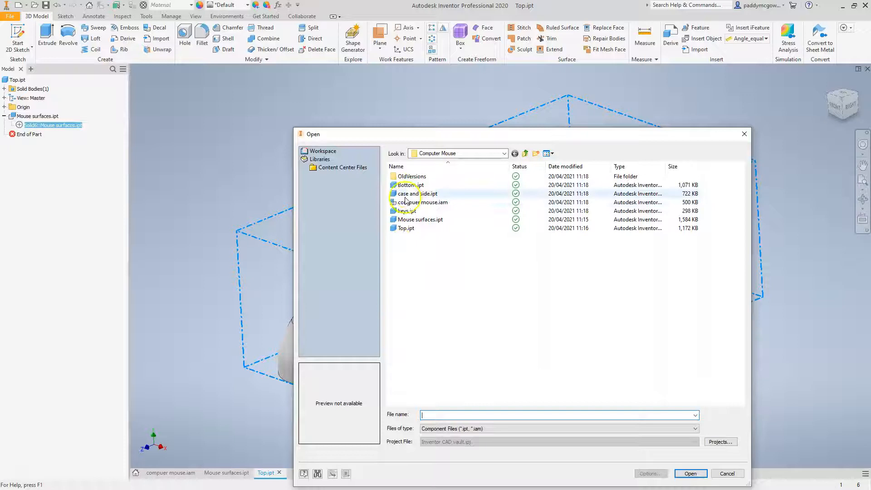
click(421, 219)
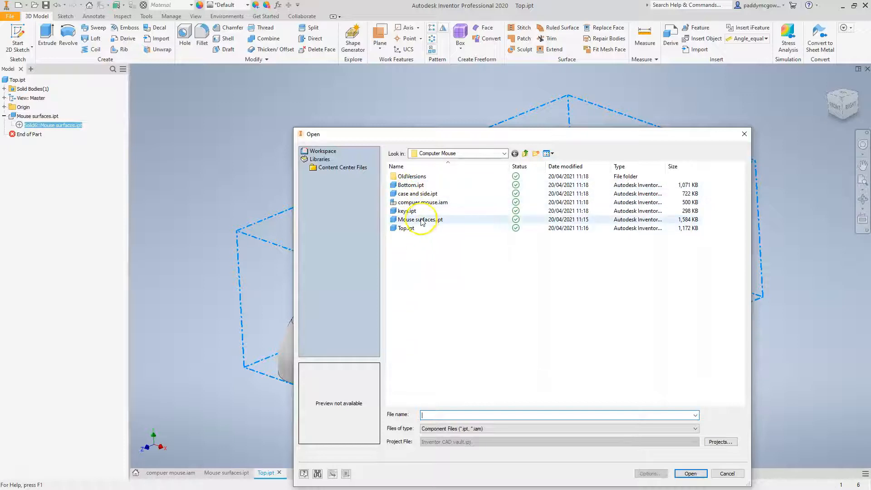
click(690, 473)
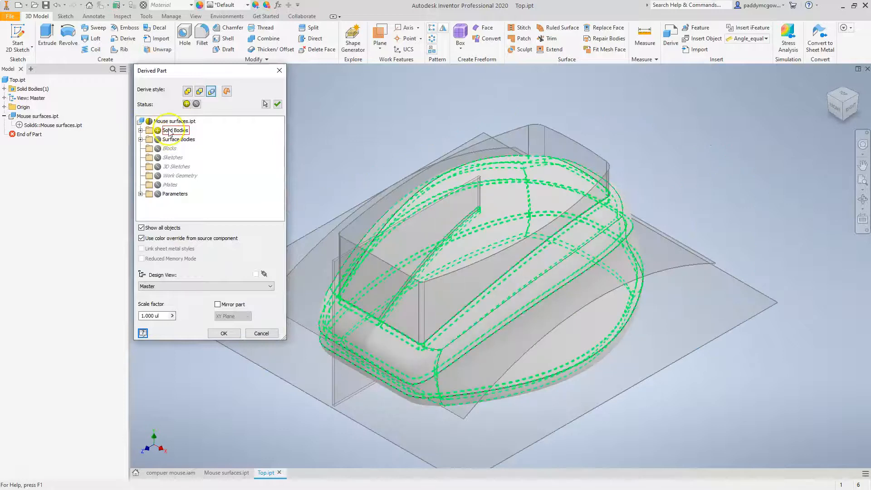
click(141, 131)
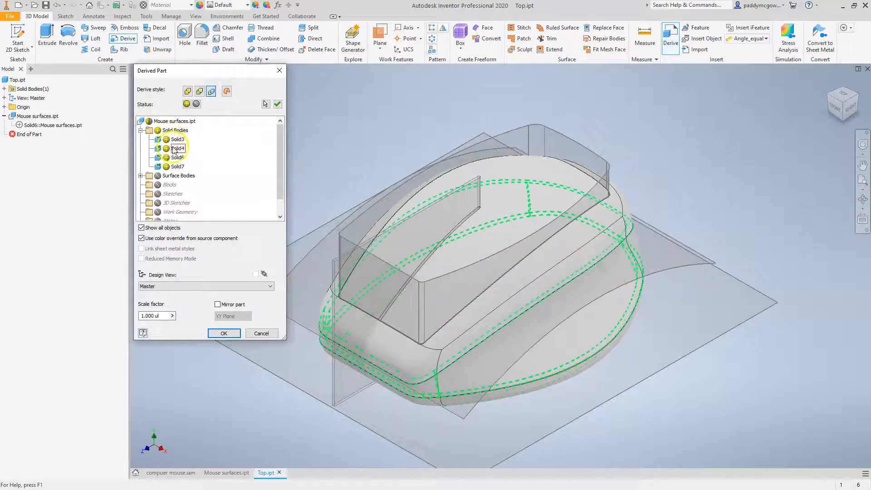
click(141, 131)
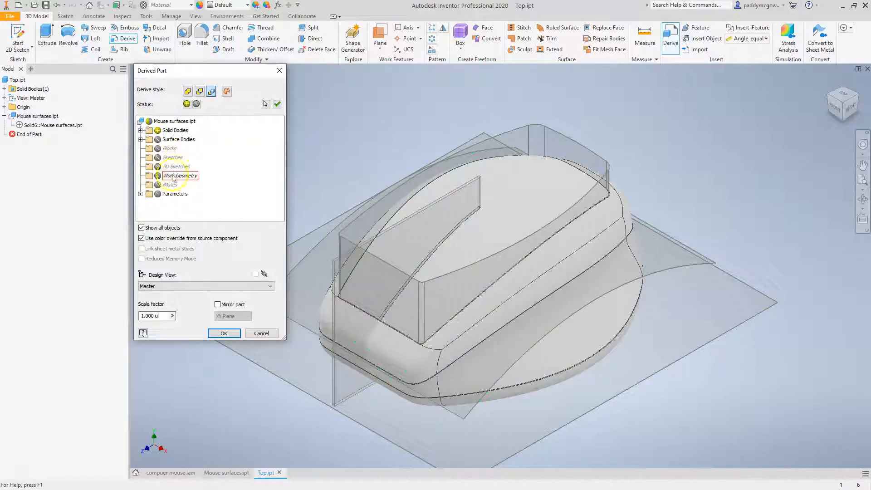
click(261, 334)
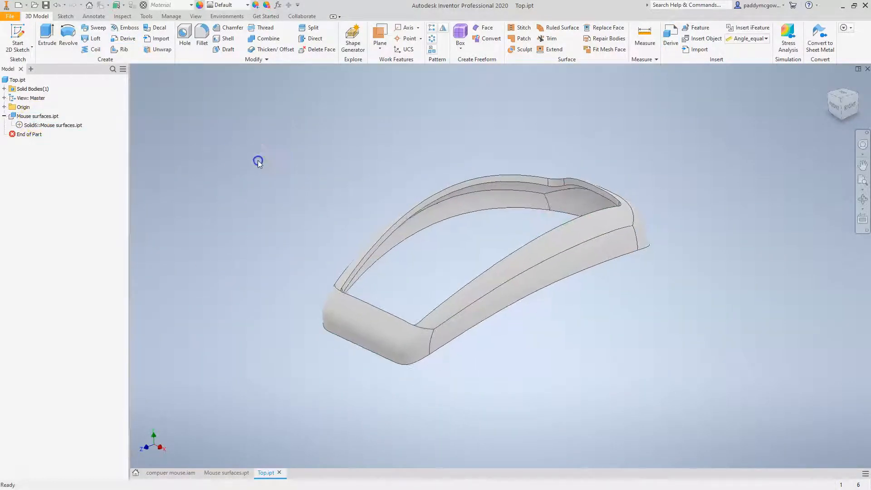
Step: Close the Top part, saving its changes together with its dependent file
click(280, 473)
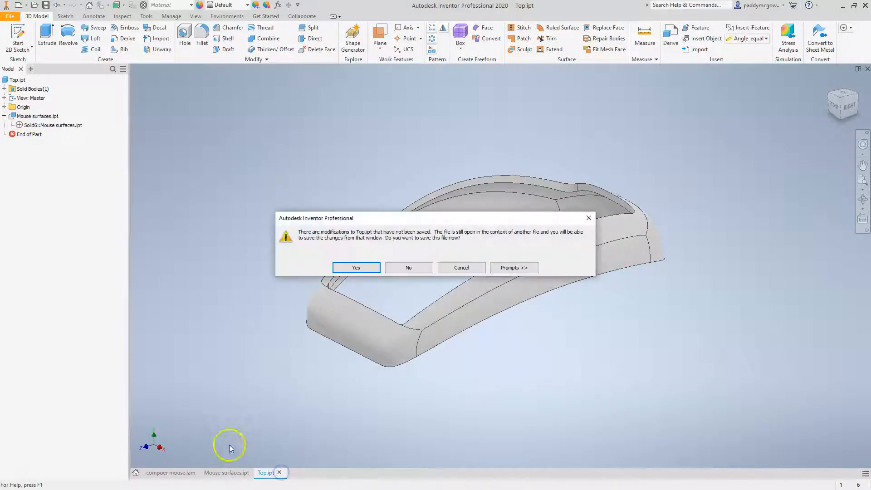
click(361, 270)
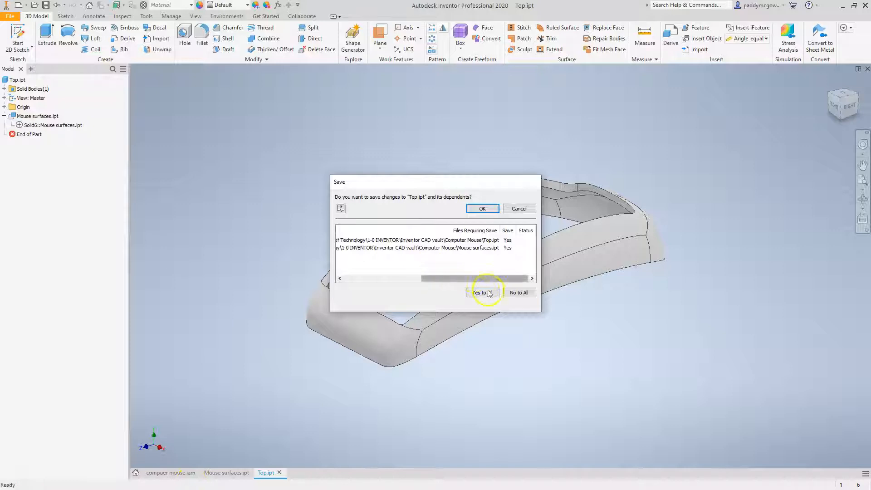
click(488, 210)
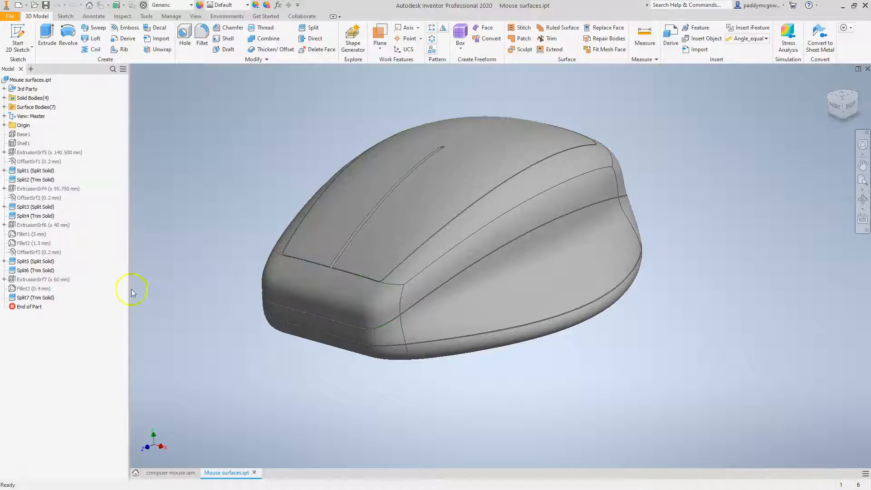
Step: Return to the mouse assembly and open its Mouse surfaces component in its own window
click(174, 473)
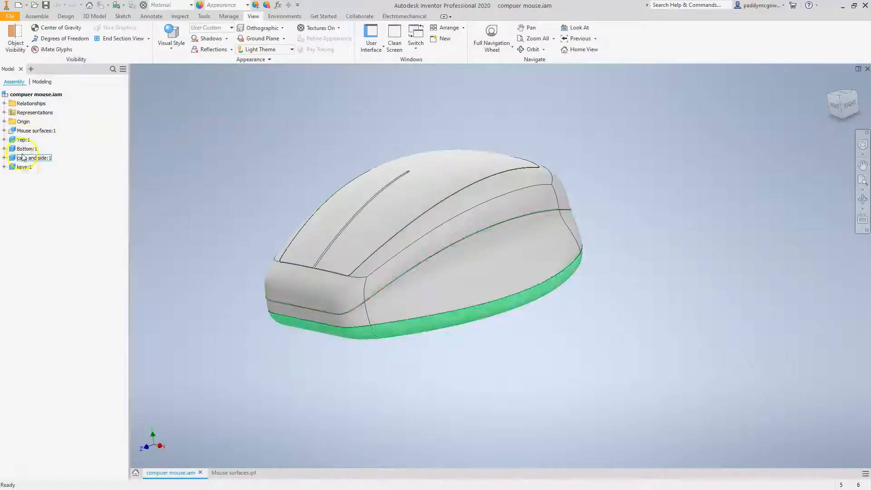
scroll(230, 151, up, 2)
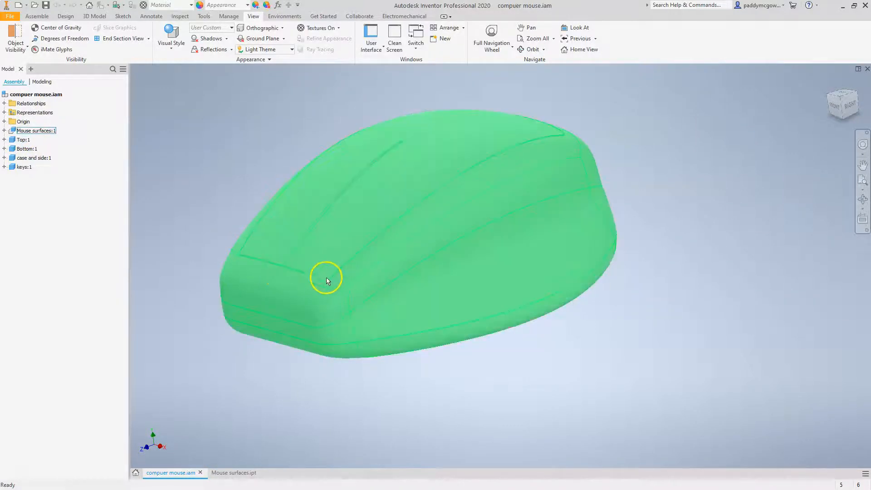
click(178, 187)
click(26, 131)
right_click(27, 132)
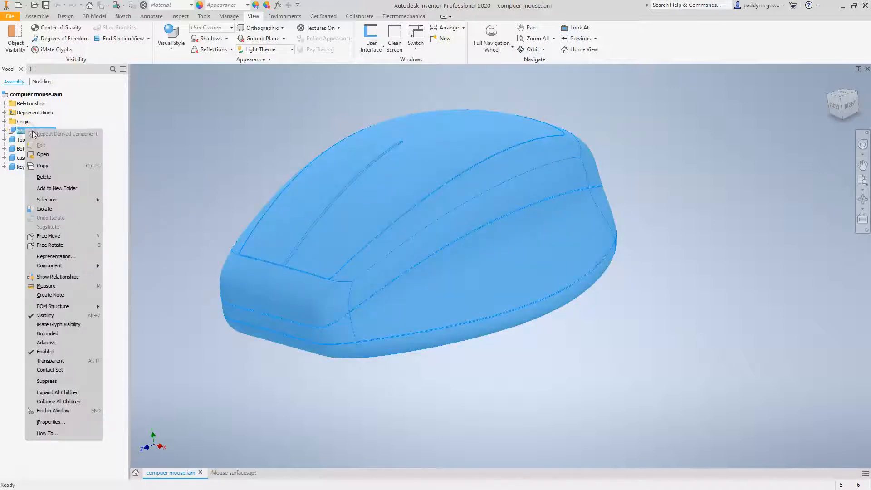
click(43, 155)
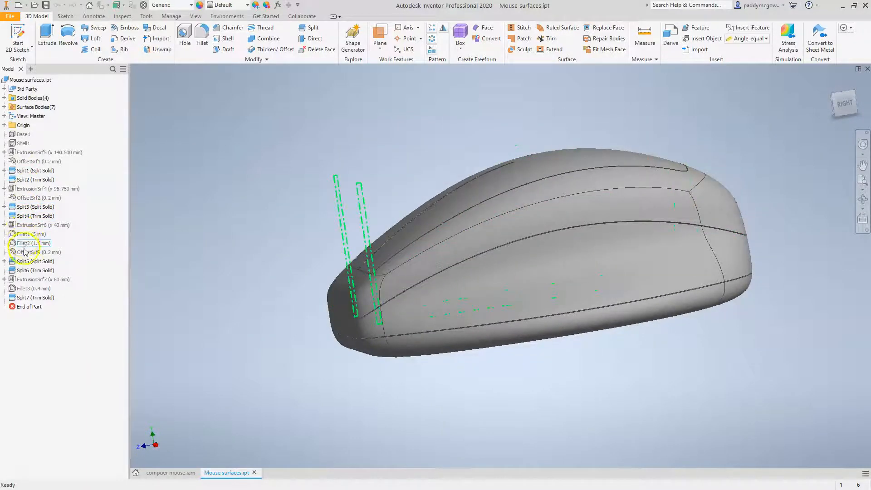
Step: Expand the ExtrusionSrf6 feature and open its Sketch4 for editing
click(26, 225)
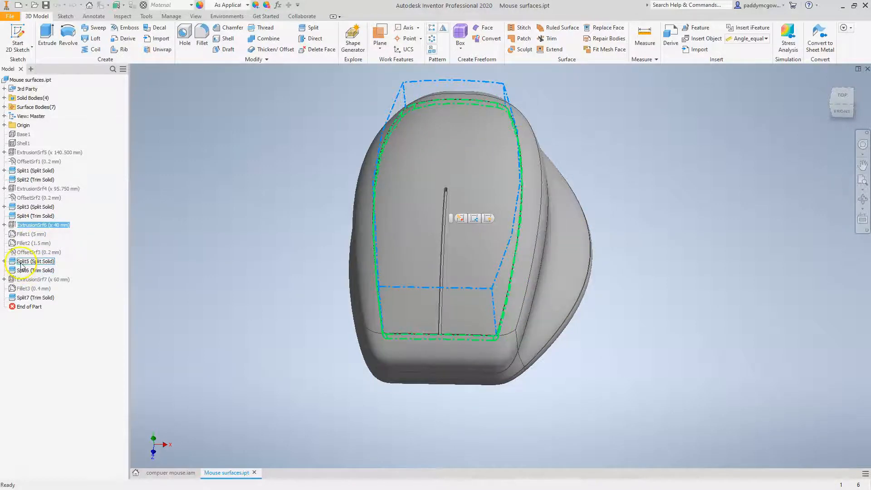
click(4, 224)
click(31, 233)
right_click(31, 233)
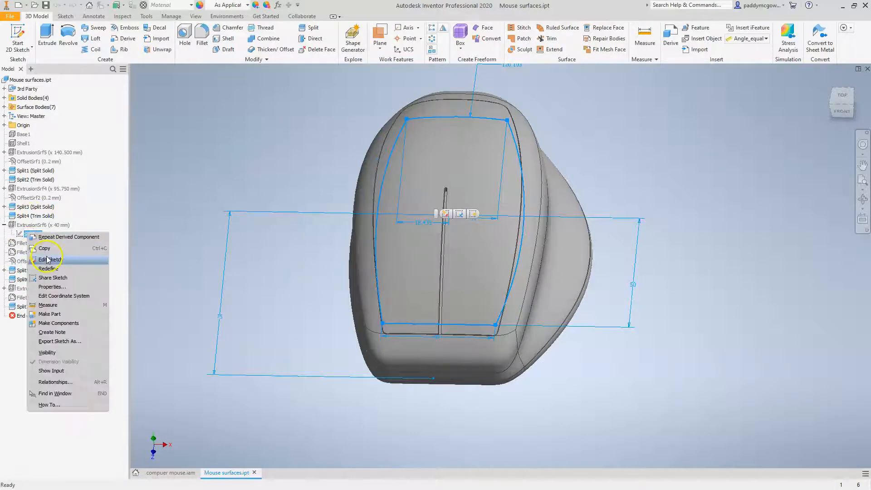
click(47, 260)
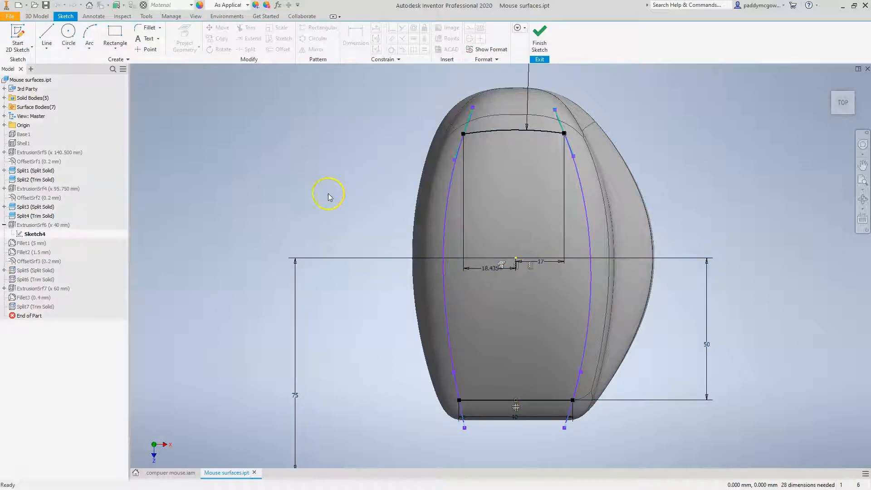
right_click(346, 183)
click(371, 186)
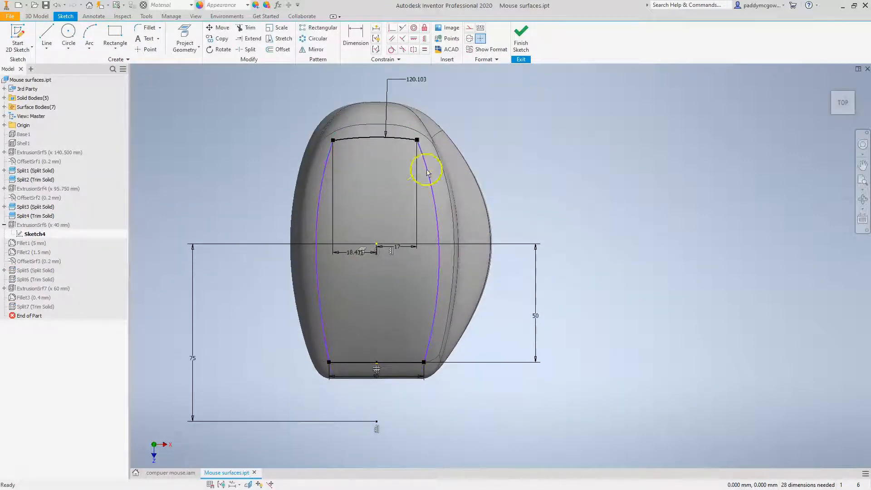
Step: Examine how the four-sided profile in Sketch4 sits relative to the edges of the mouse body
click(424, 356)
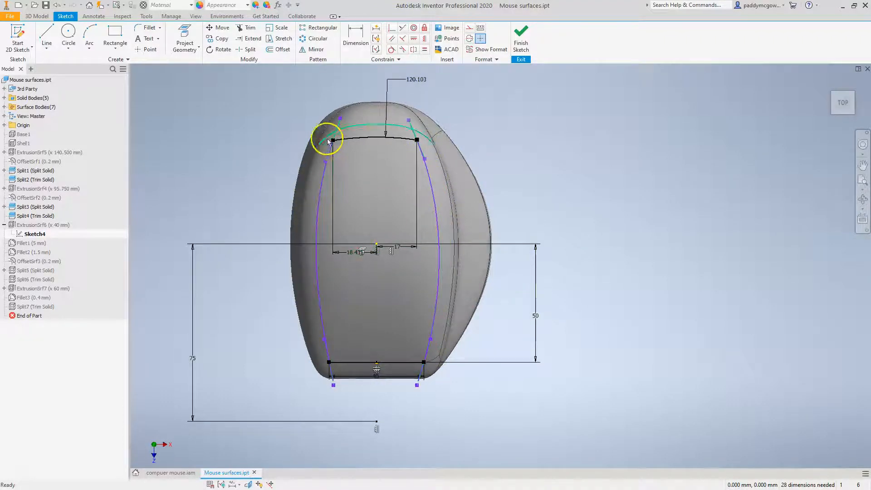
scroll(321, 375, down, 2)
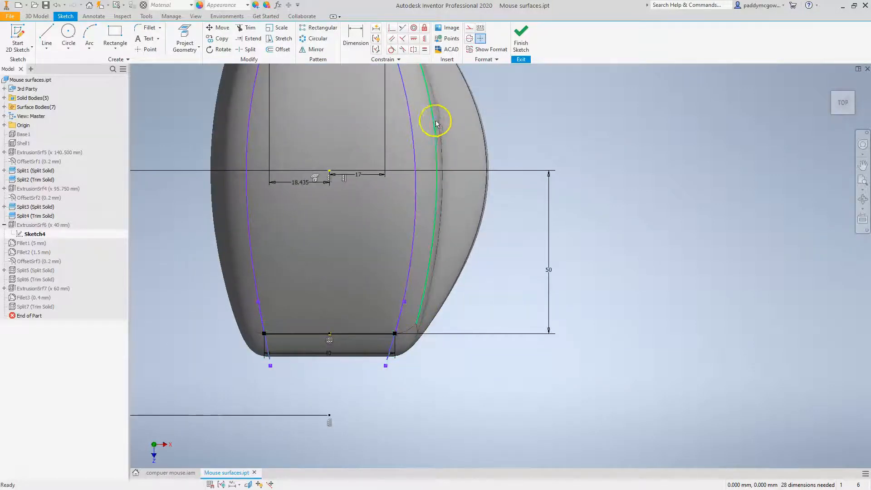
scroll(519, 154, up, 1)
middle_drag(530, 114, 531, 150)
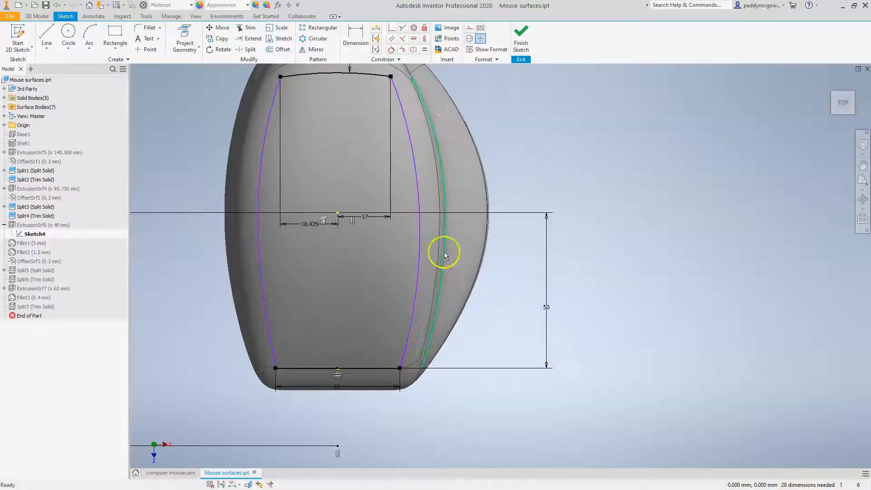
scroll(447, 393, down, 2)
scroll(447, 393, up, 1)
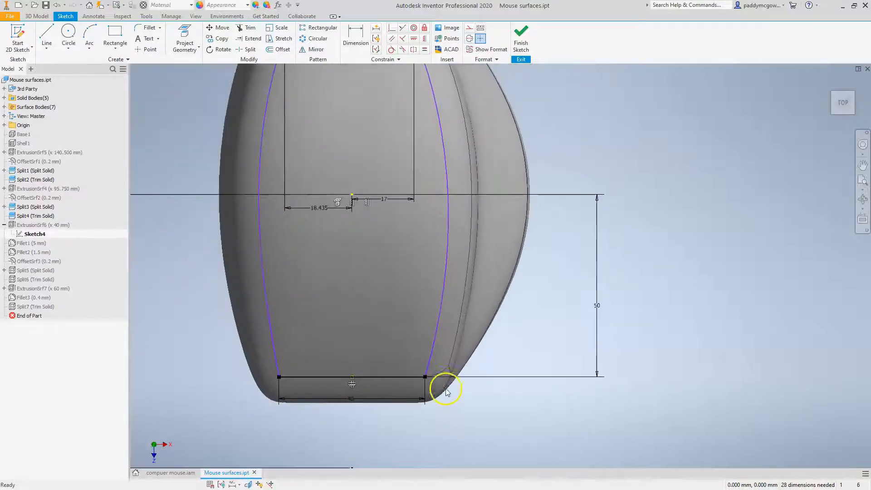
scroll(356, 224, up, 1)
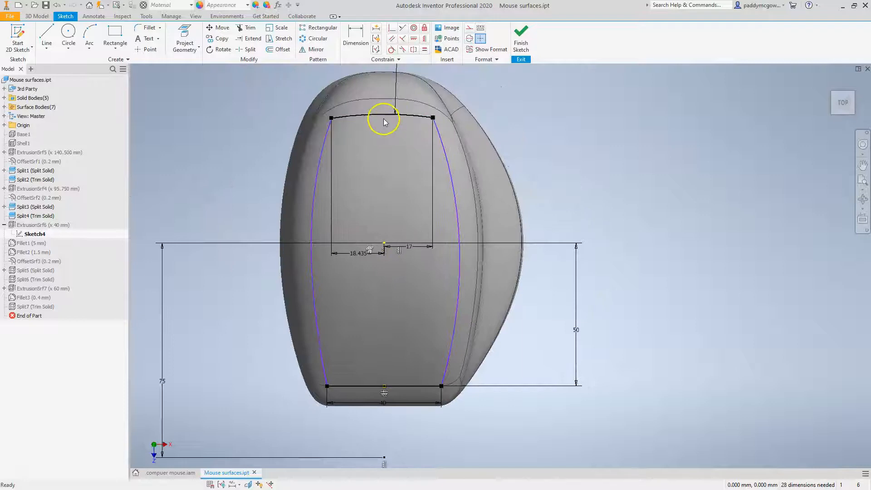
scroll(384, 121, up, 1)
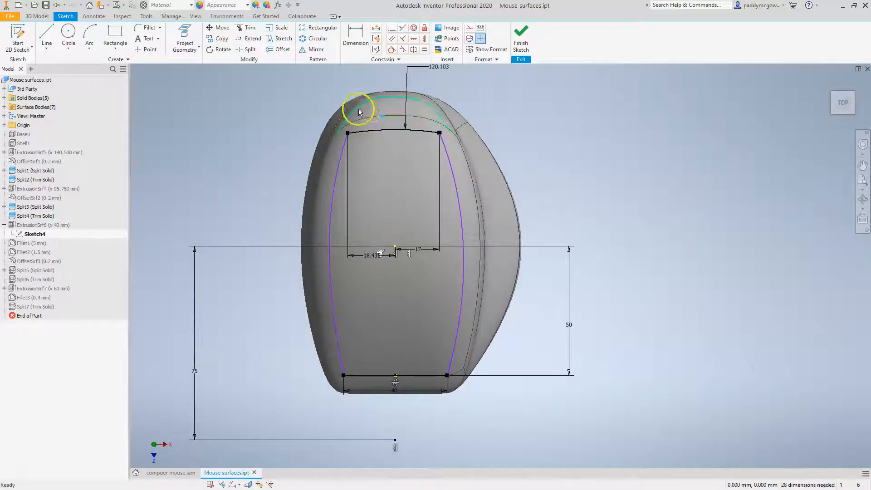
scroll(567, 250, down, 1)
scroll(599, 280, down, 3)
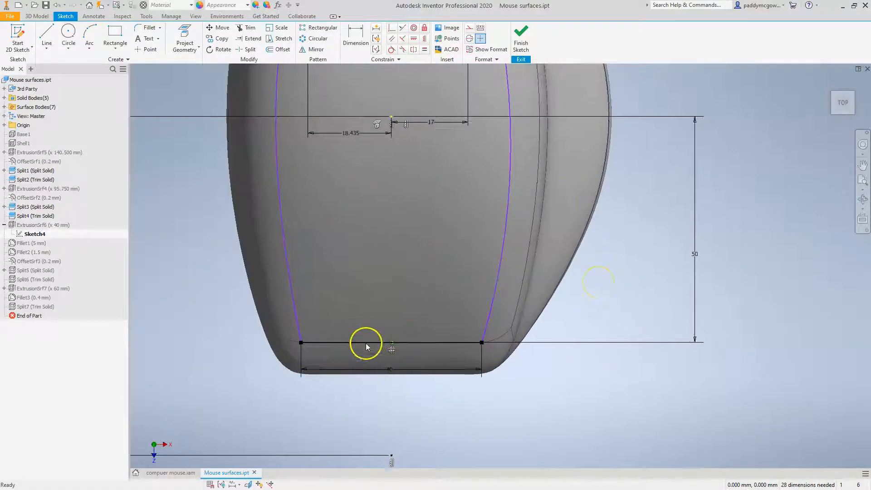
scroll(366, 342, down, 1)
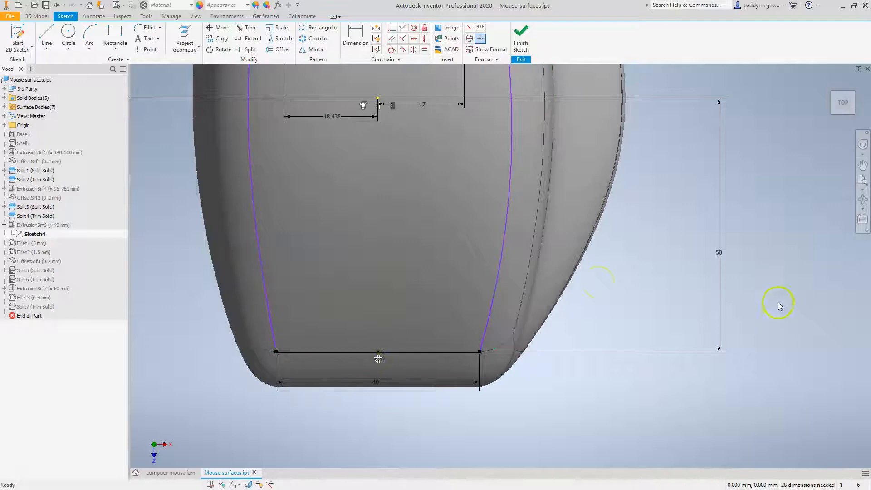
Step: Set the vertical distance from the sketch centre to the profile's lower straight line to 55 mm
double_click(721, 251)
text(5)
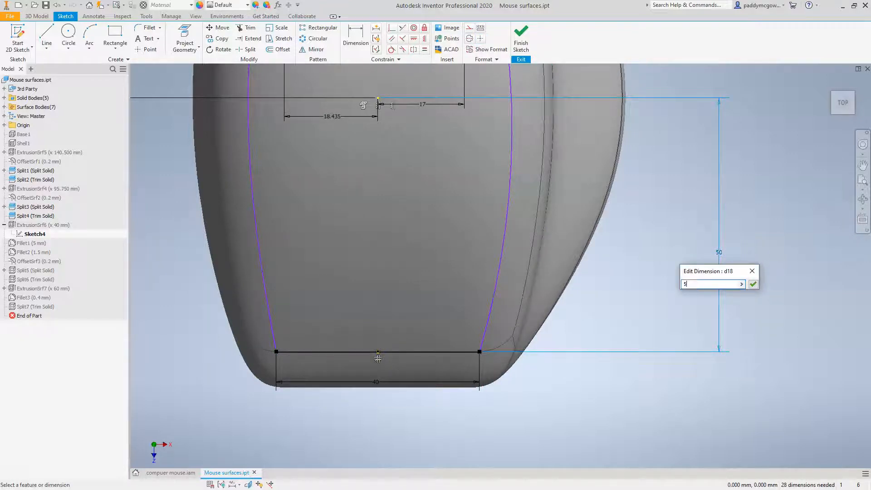
text(5)
key(Return)
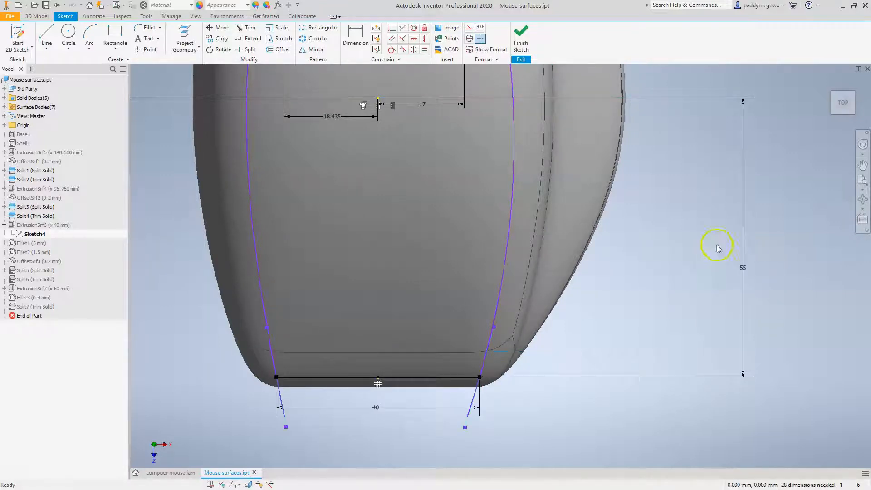
Step: Change the vertical dimension locating the profile's lower straight line to 53 mm and check the line against the body edge
double_click(743, 267)
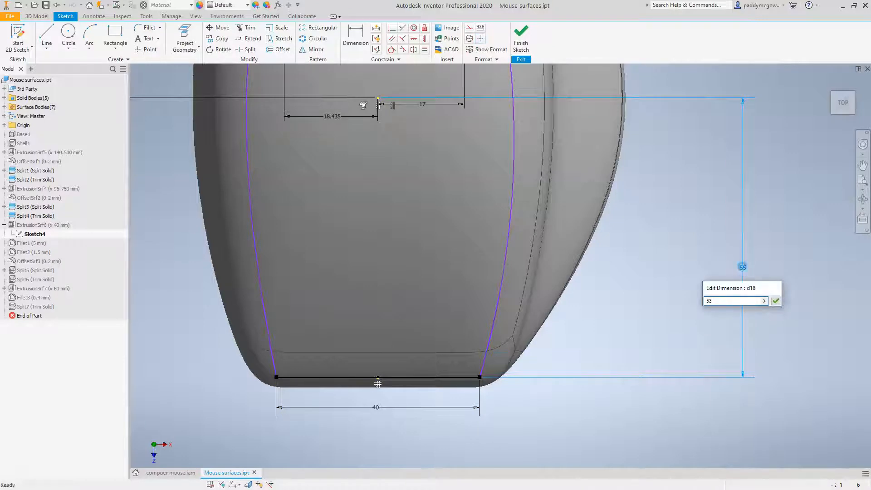
key(Return)
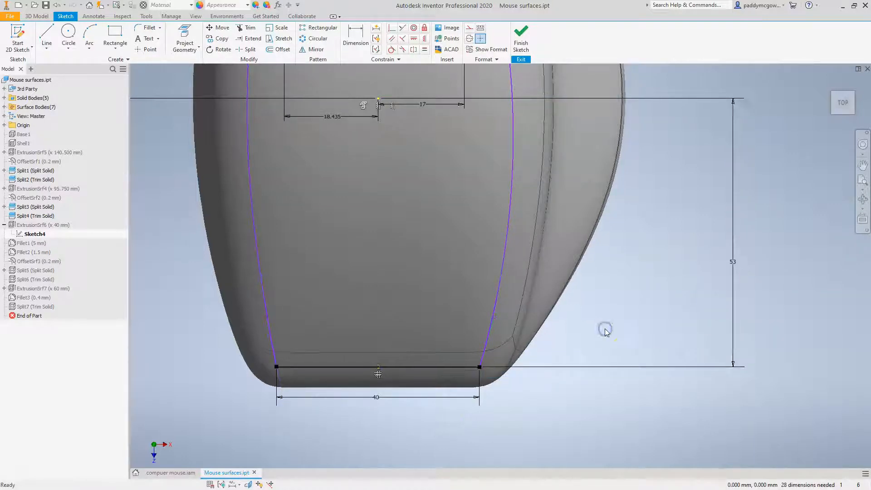
scroll(605, 329, down, 2)
scroll(535, 325, up, 4)
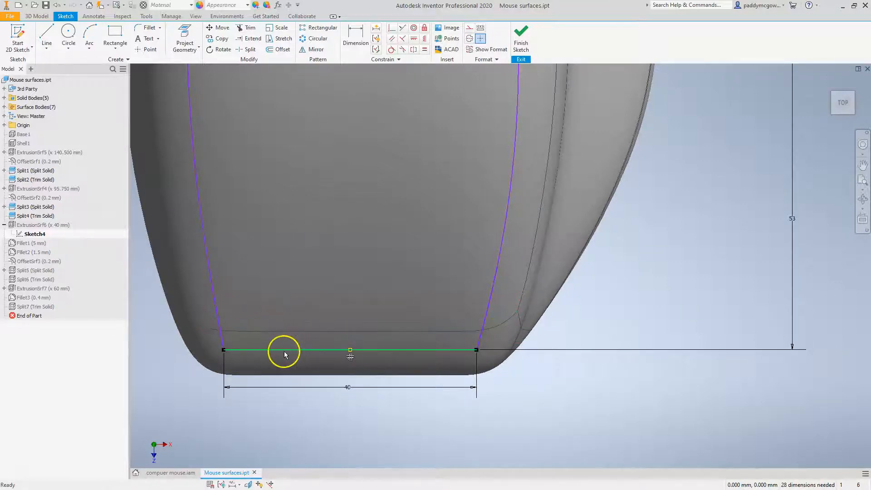
Step: Finish editing Sketch4 and check the rebuilt key outline on the mouse body
scroll(414, 359, down, 4)
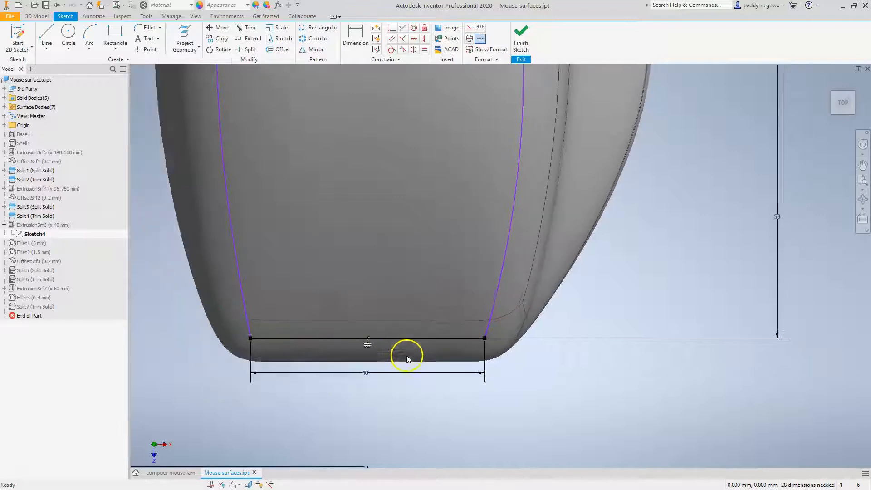
right_drag(268, 320, 295, 315)
click(293, 312)
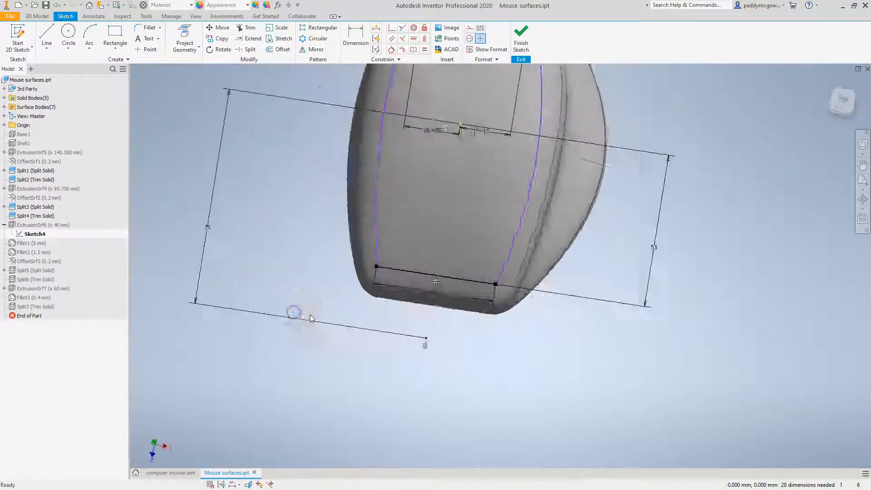
click(762, 237)
click(521, 35)
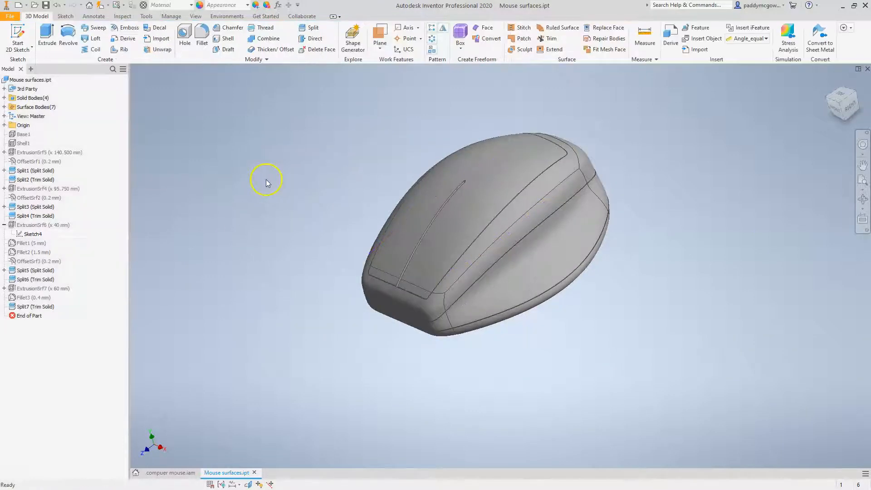
scroll(257, 183, up, 10)
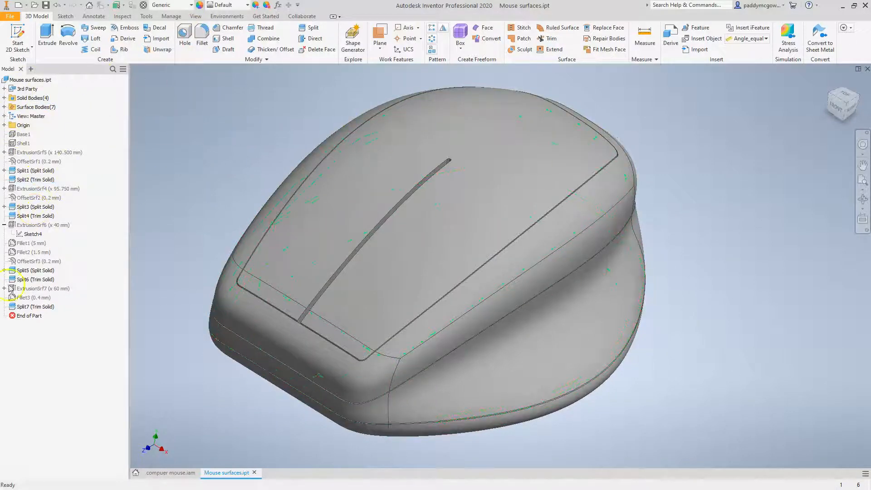
scroll(218, 110, down, 2)
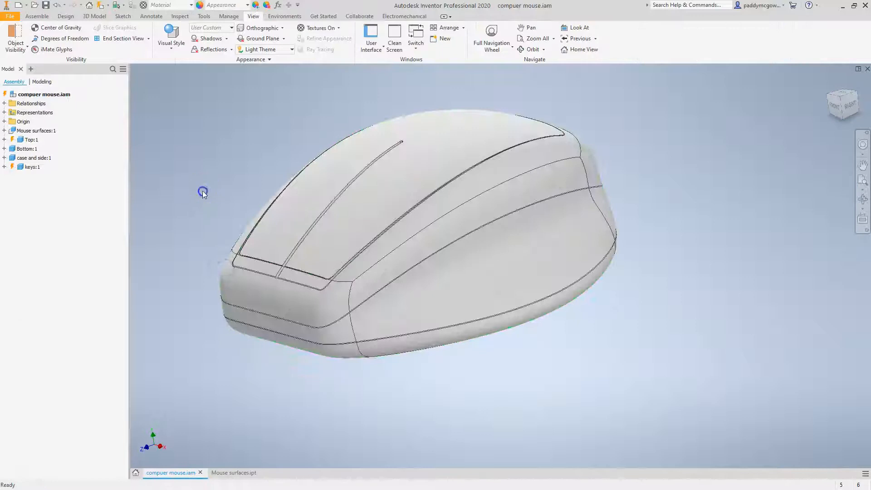
Step: In the computer mouse assembly, hide the Mouse surfaces:1 component and update the derived parts to match the edited sketch
scroll(202, 192, up, 3)
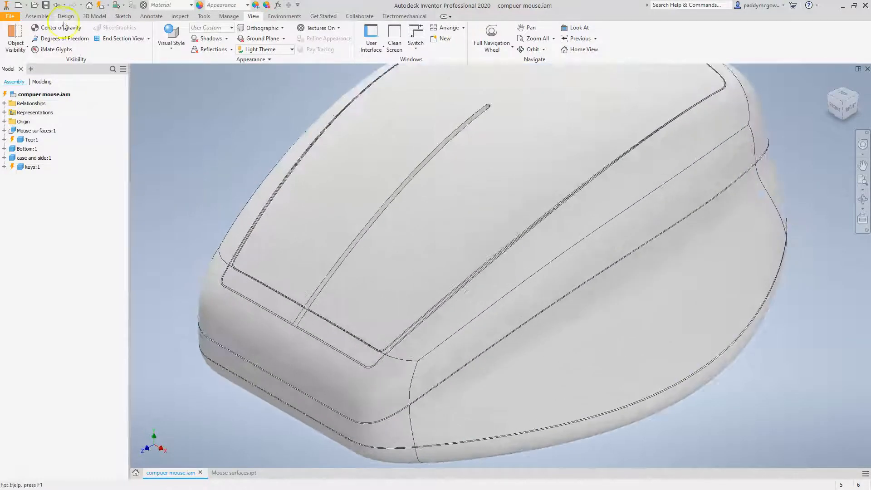
click(26, 132)
right_click(26, 133)
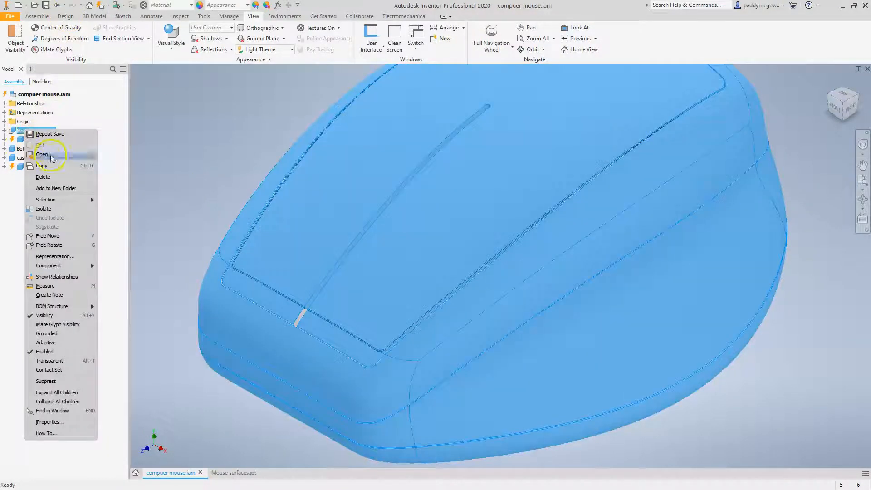
click(47, 317)
scroll(153, 198, down, 3)
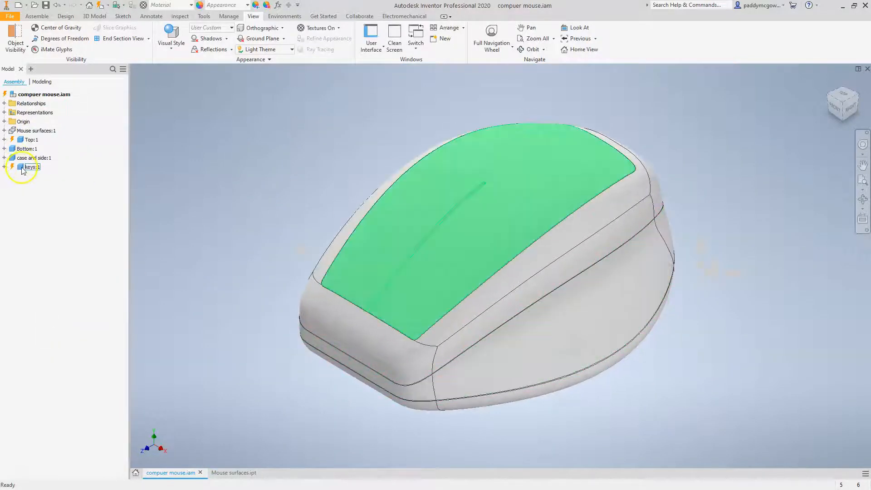
click(102, 5)
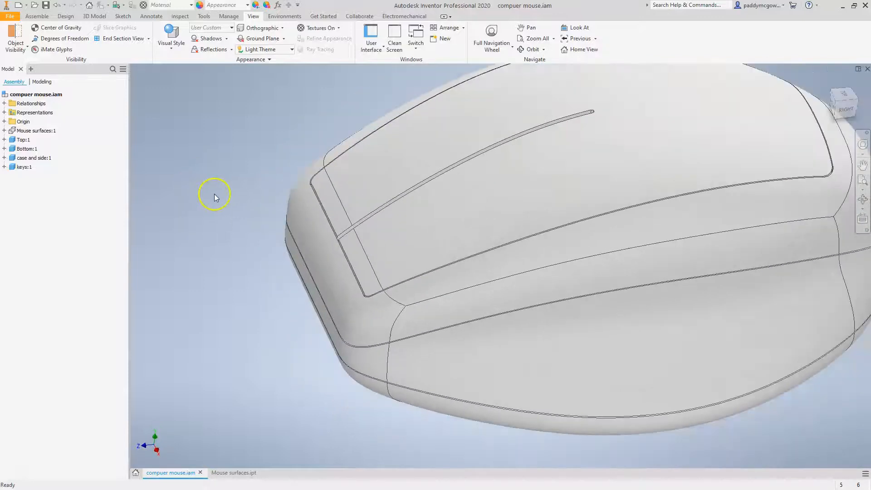
Step: Open the keys part from the assembly in its own window and inspect its front edge and central slot
click(24, 167)
right_click(29, 169)
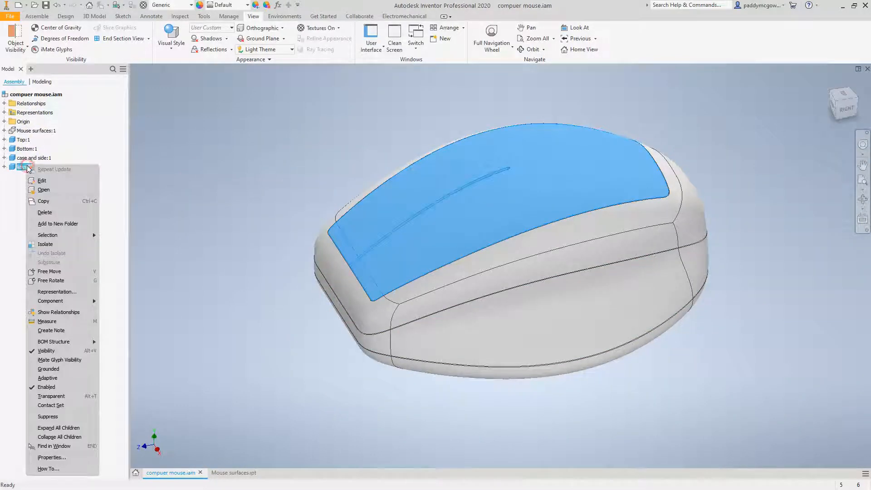
click(46, 189)
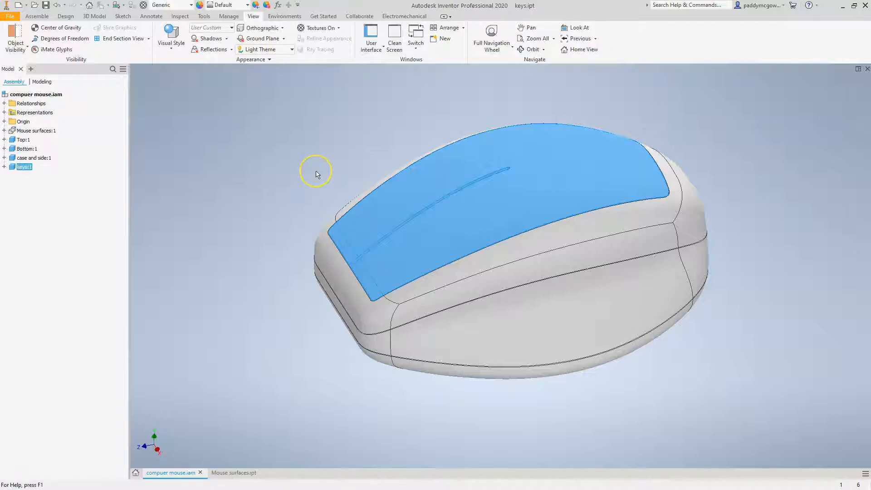
scroll(316, 171, down, 4)
scroll(269, 351, up, 5)
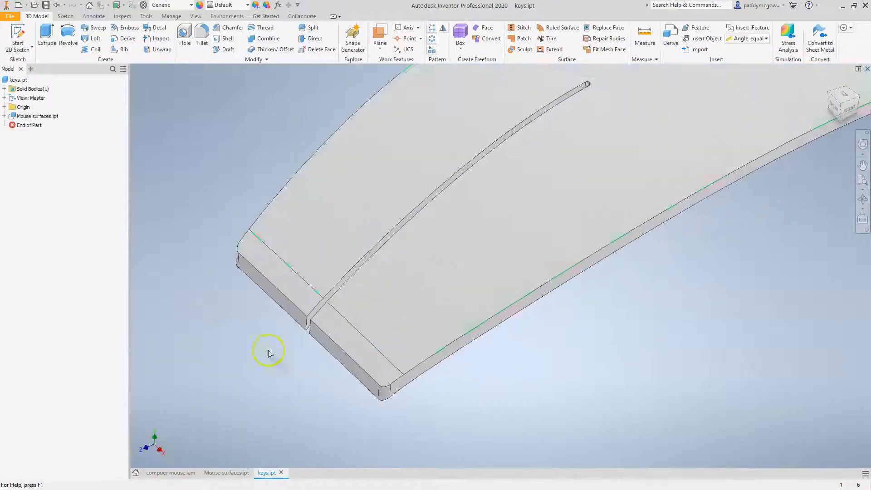
scroll(337, 325, down, 3)
shift+middle_drag(337, 327, 200, 395)
click(289, 190)
Step: Close the keys part, saving its changes, and review the updated mouse assembly
click(282, 473)
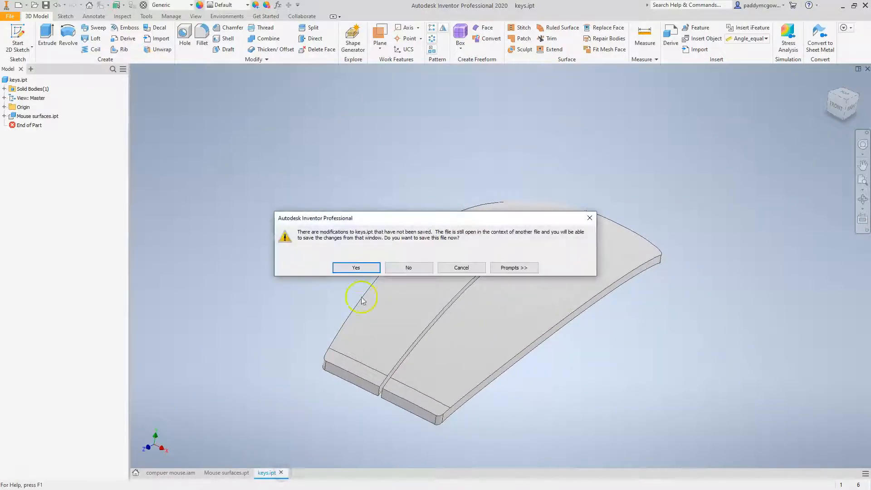
click(358, 268)
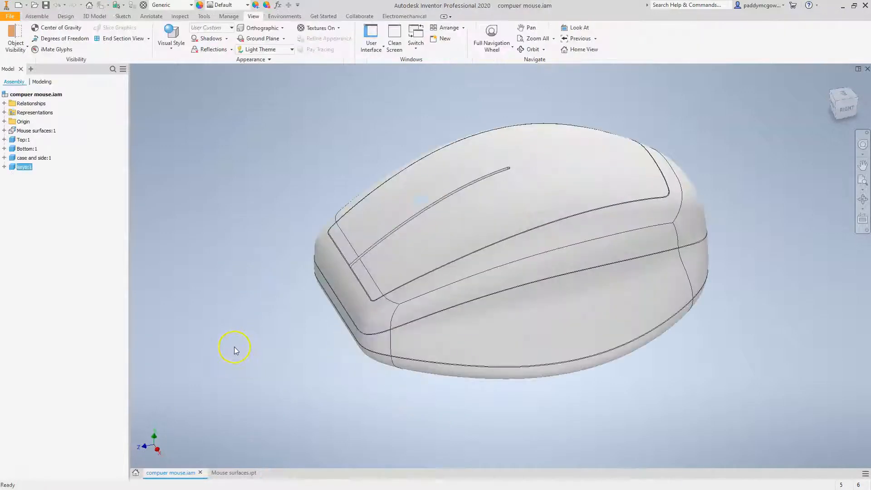
click(233, 346)
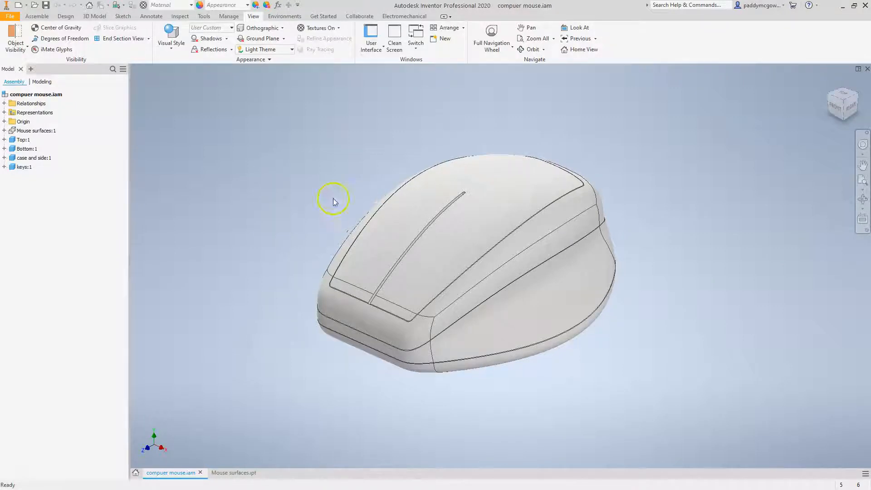
click(326, 169)
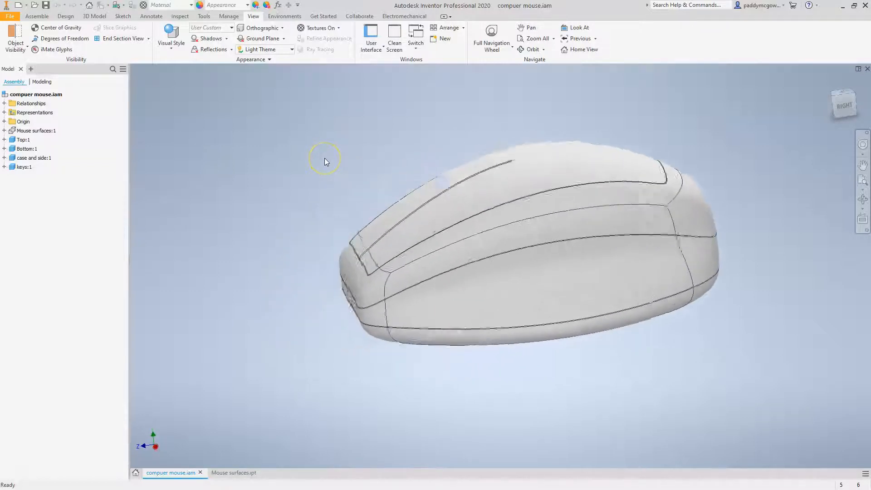